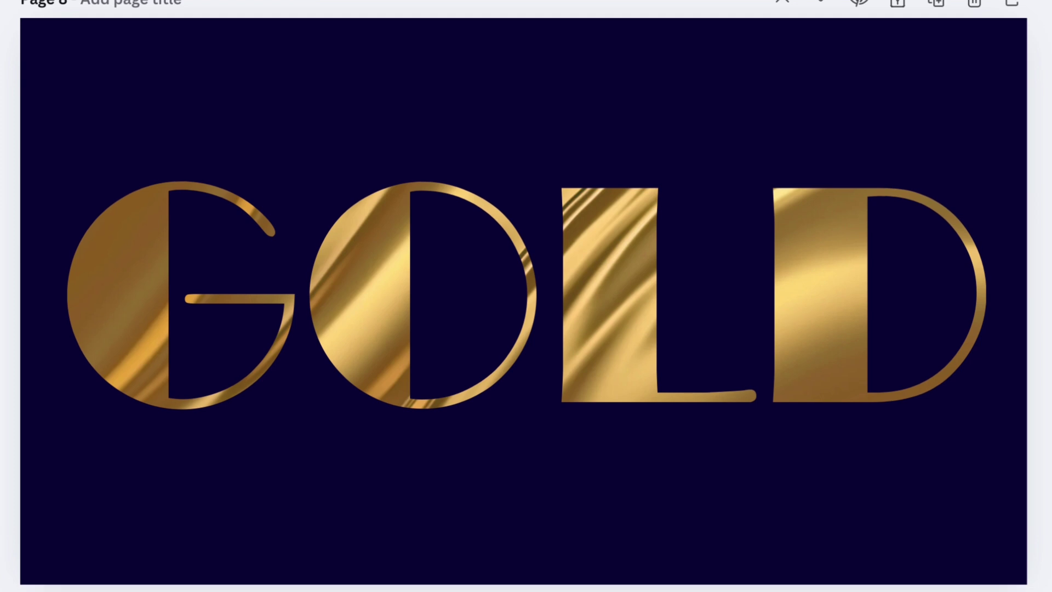
scroll(524, 296, "down", 8)
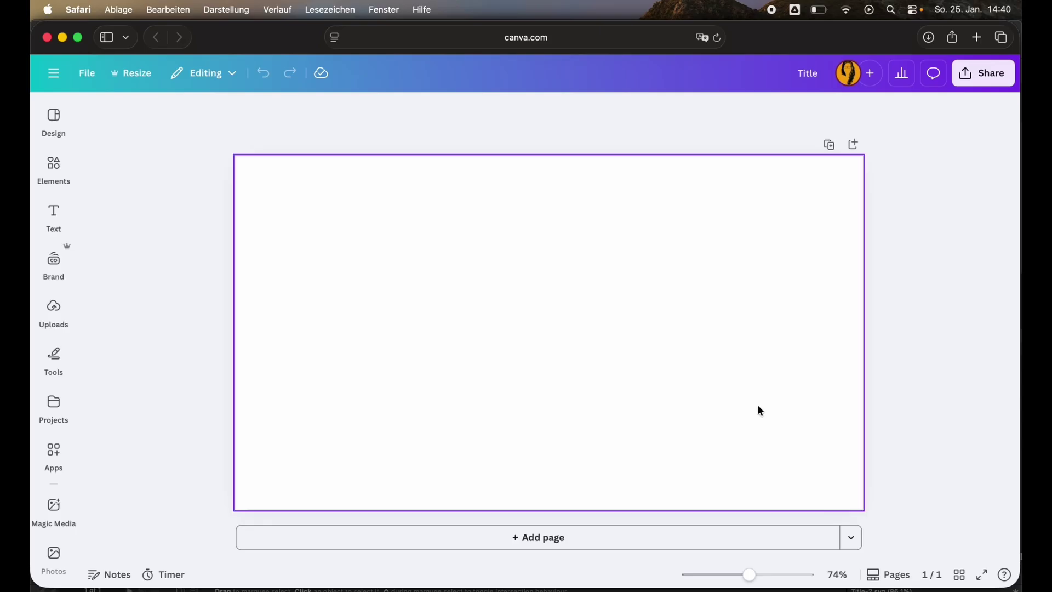
Step: Add a subtitle text to the blank page and make it read "GOLD"
left_click(58, 218)
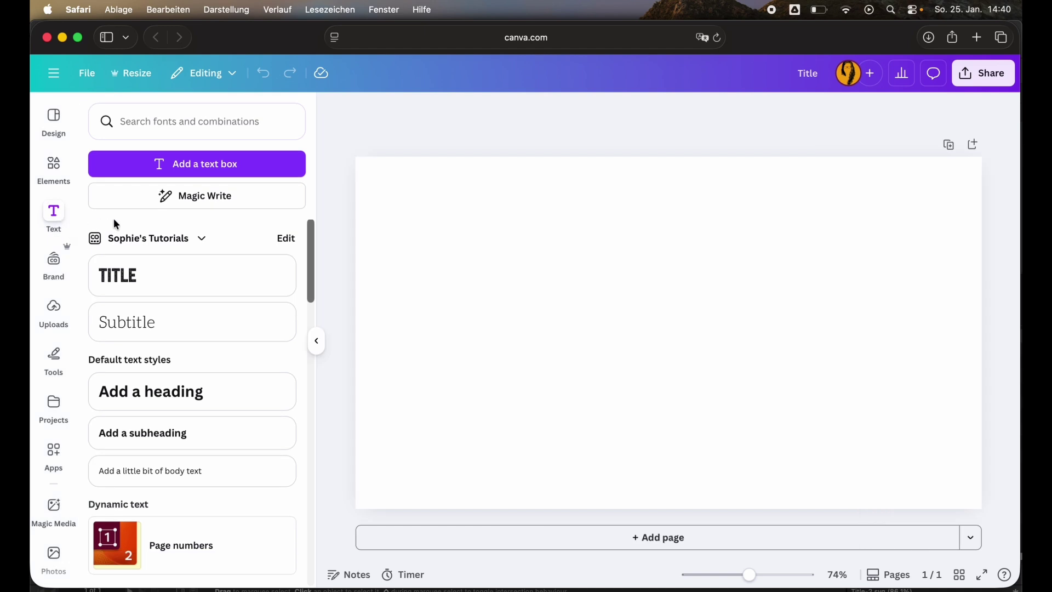
left_click_drag(137, 321, 651, 329)
type("GOLD")
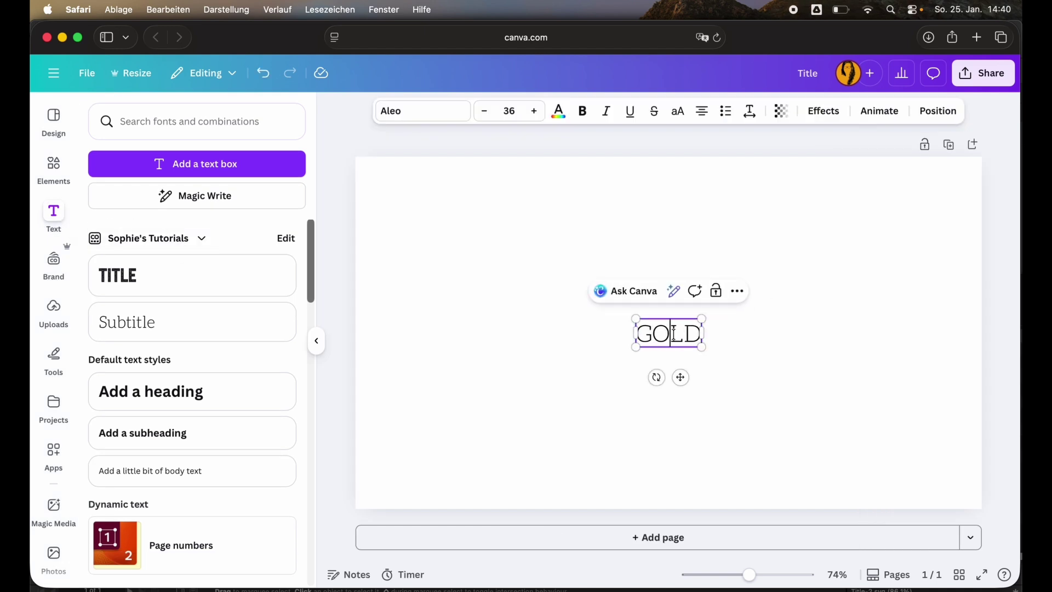
Step: Set the GOLD text in the Broadway font and enlarge it to size 287 so it spans the page width
key("super+a")
left_click(412, 114)
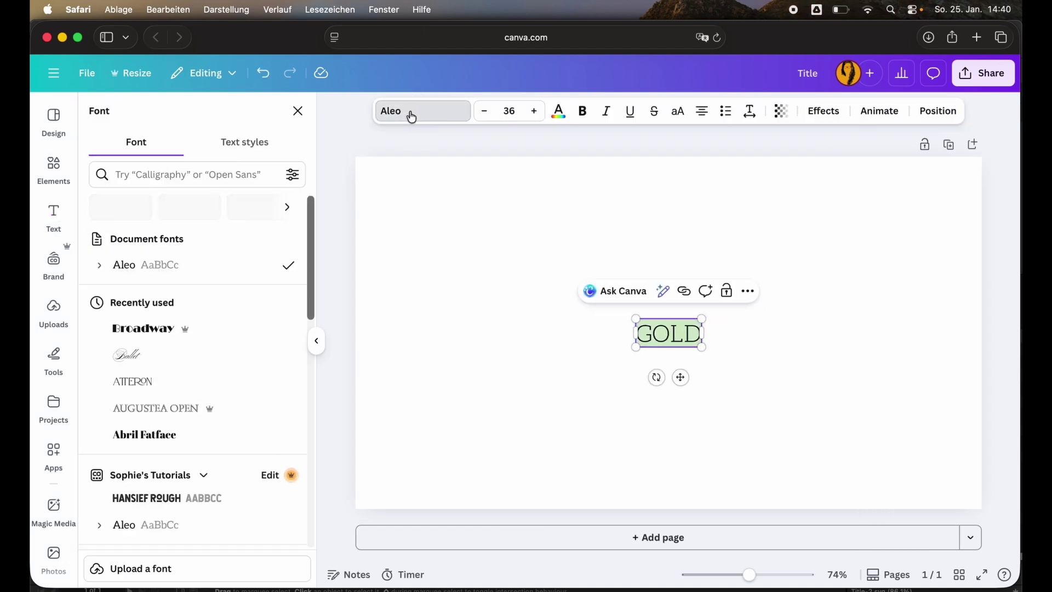
left_click(230, 329)
left_click_drag(706, 347, 975, 411)
left_click_drag(630, 318, 383, 167)
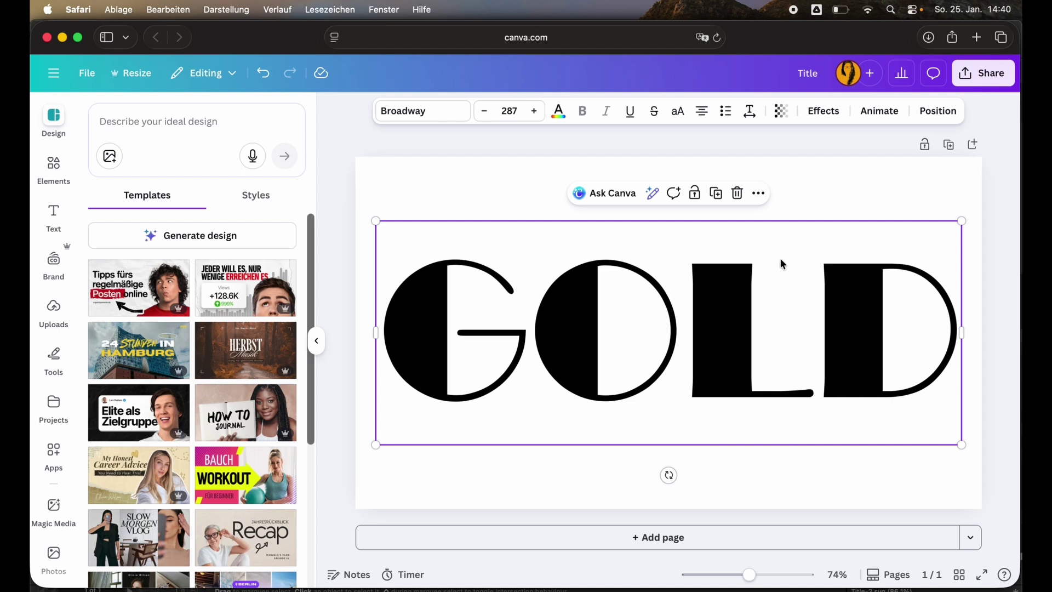
Step: Try the metallic gold and bronze default gradients on the GOLD text, ending with the bronze one
left_click(559, 117)
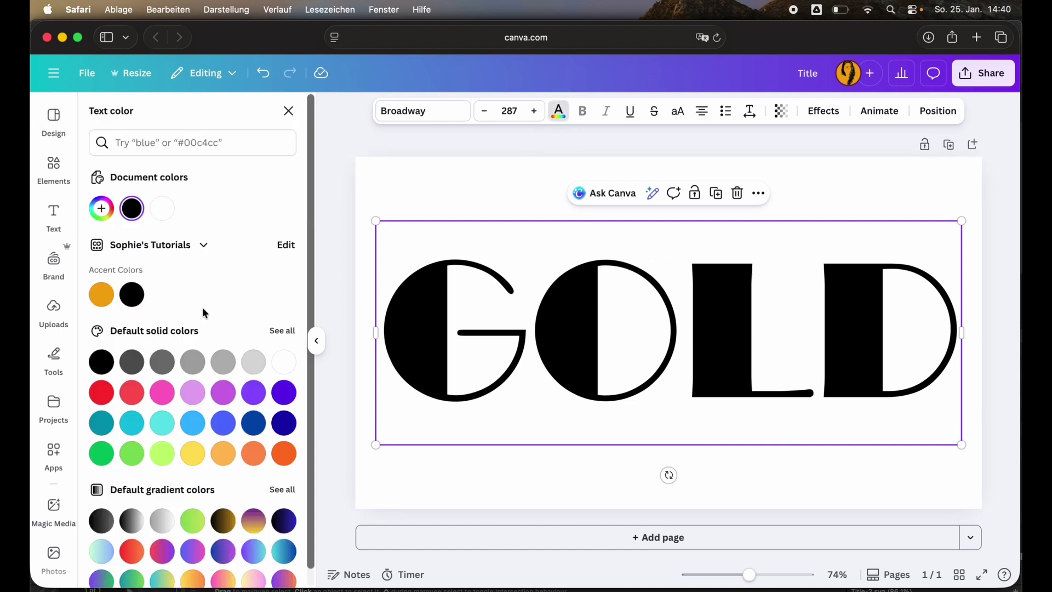
scroll(203, 318, "down", 1)
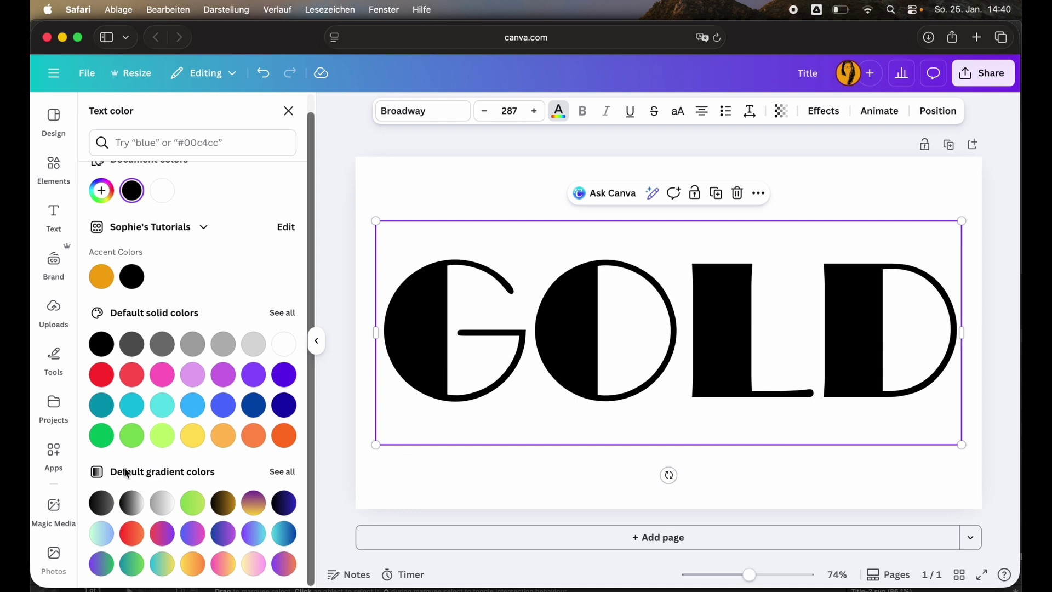
left_click(282, 471)
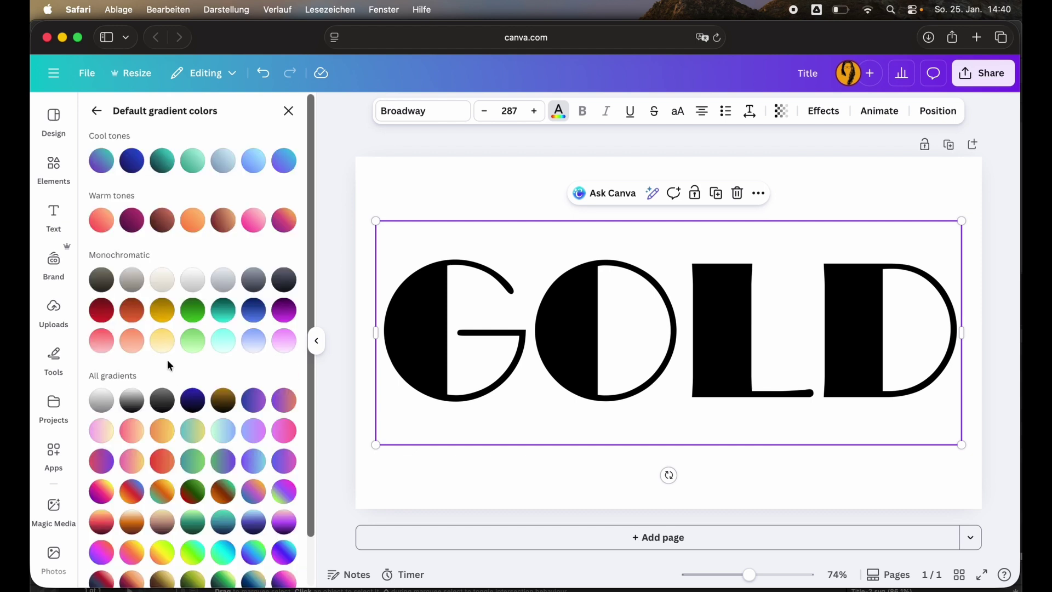
scroll(167, 372, "down", 3)
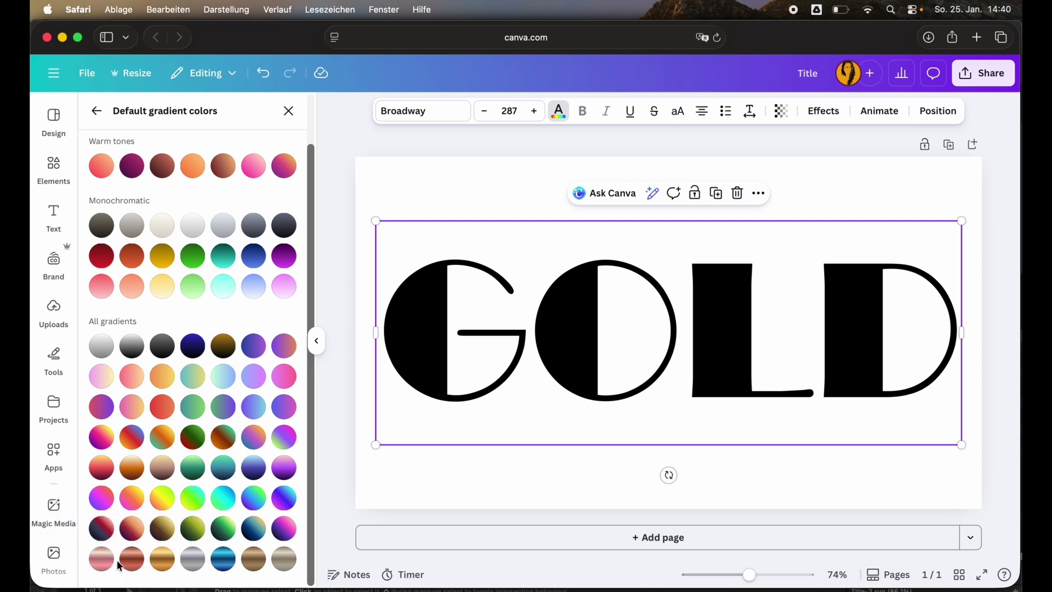
left_click(162, 559)
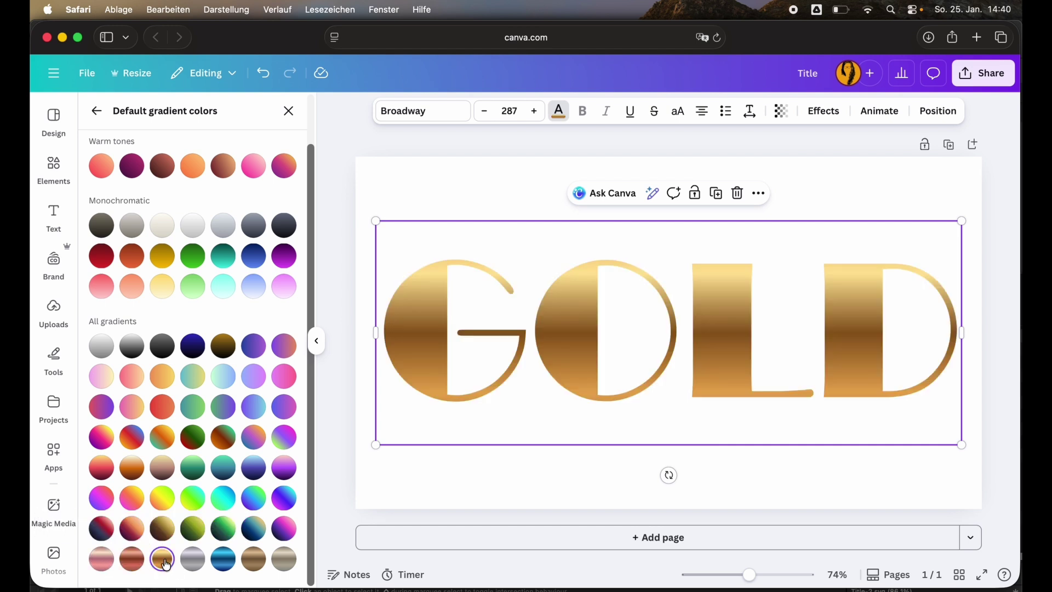
left_click(253, 560)
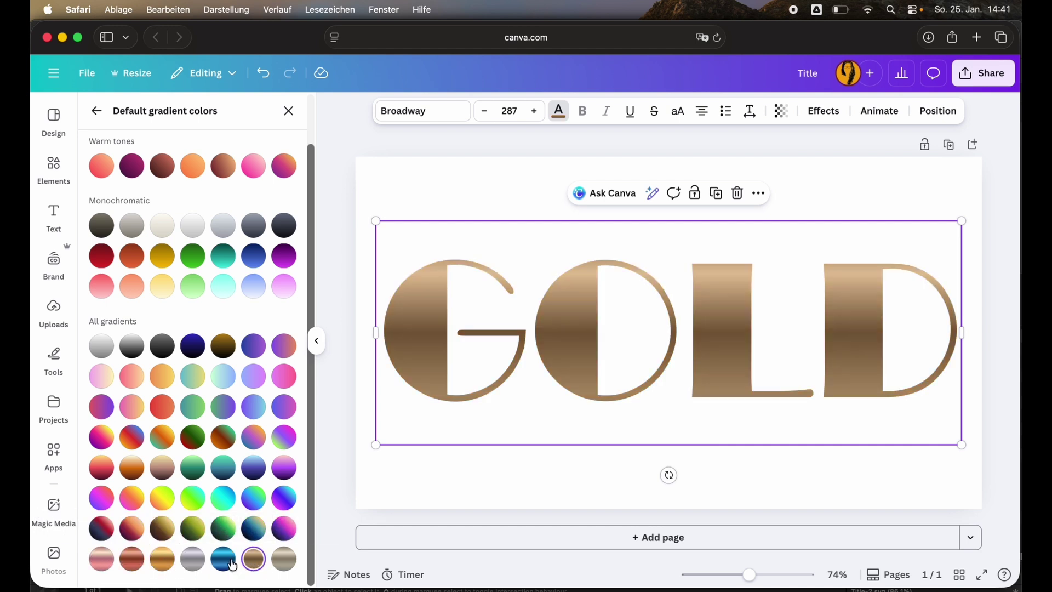
left_click(162, 557)
left_click(255, 560)
left_click(435, 146)
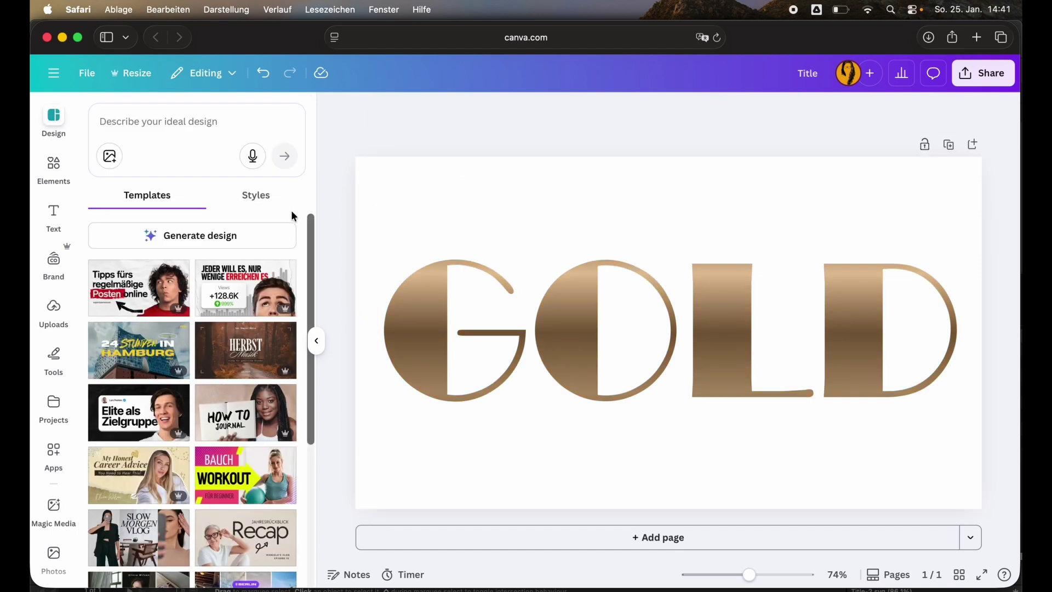
Step: Add a square shape and stretch it to cover the whole 1280 x 720 px page
left_click(54, 165)
left_click(184, 296)
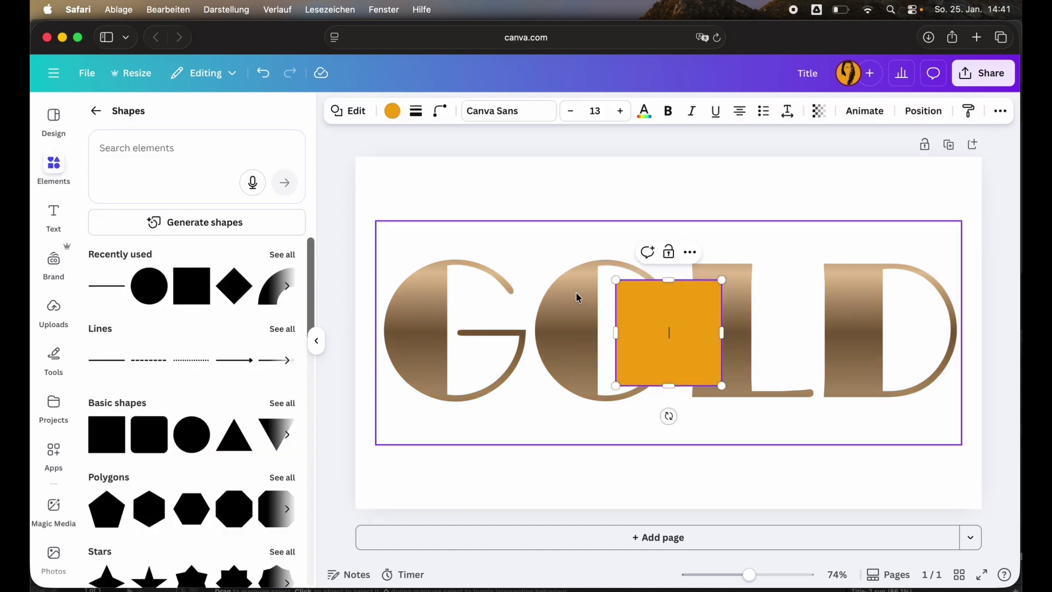
left_click_drag(614, 278, 356, 157)
left_click_drag(721, 385, 986, 523)
Step: Fill the page-covering rectangle with dark navy and send it to the back behind the GOLD text
left_click(986, 523)
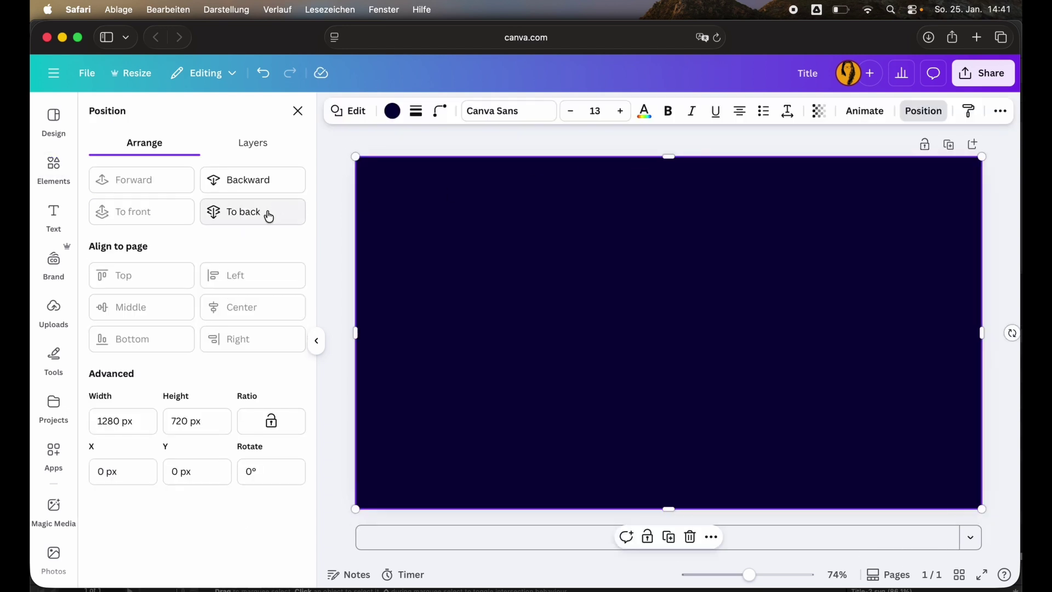
left_click(268, 215)
key("Escape")
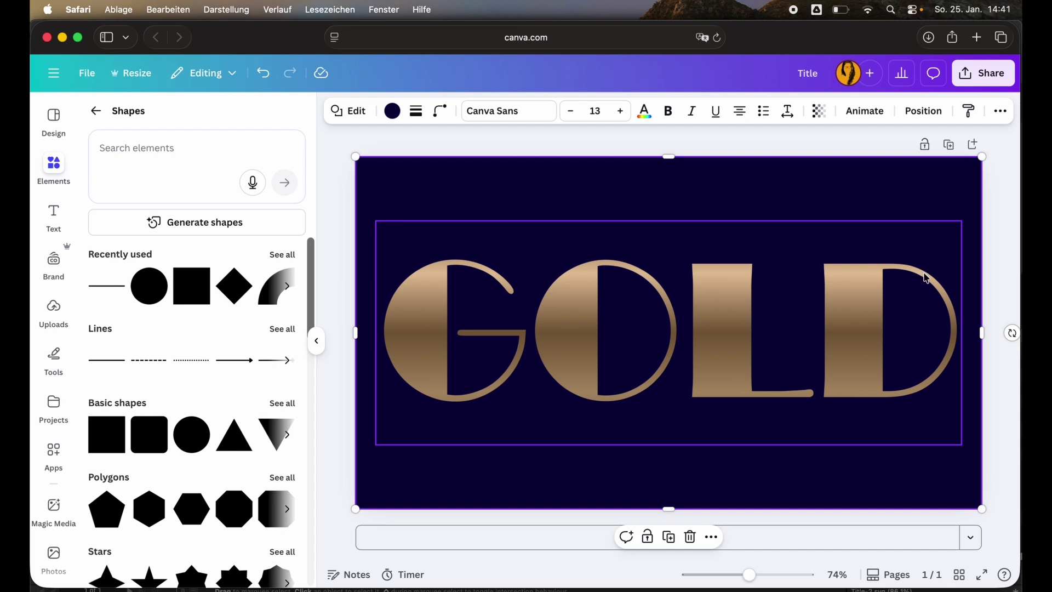
left_click(1002, 258)
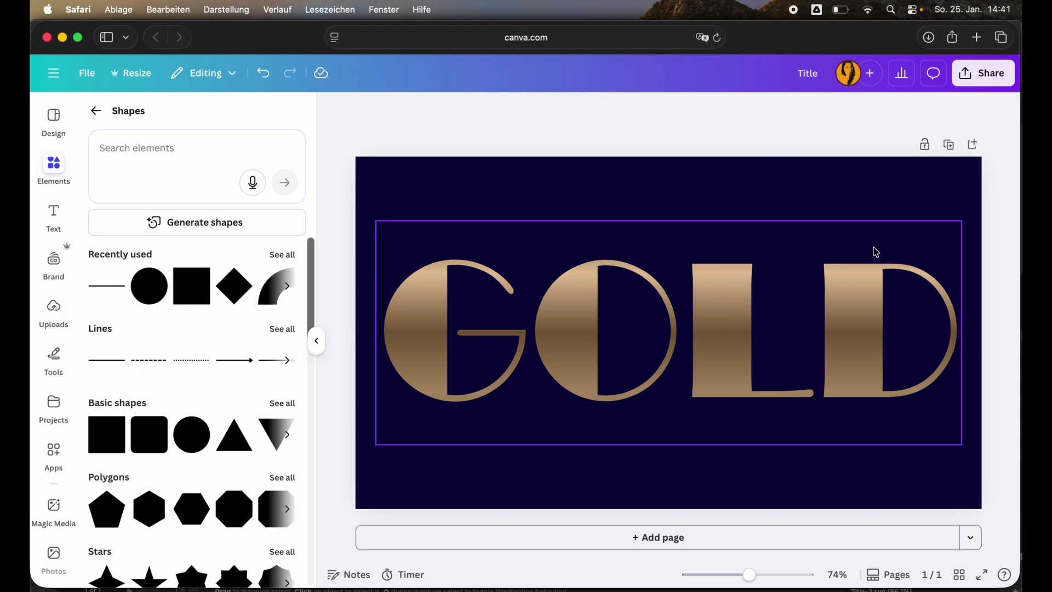
left_click(921, 191)
Step: Change the GOLD text color to white
double_click(731, 307)
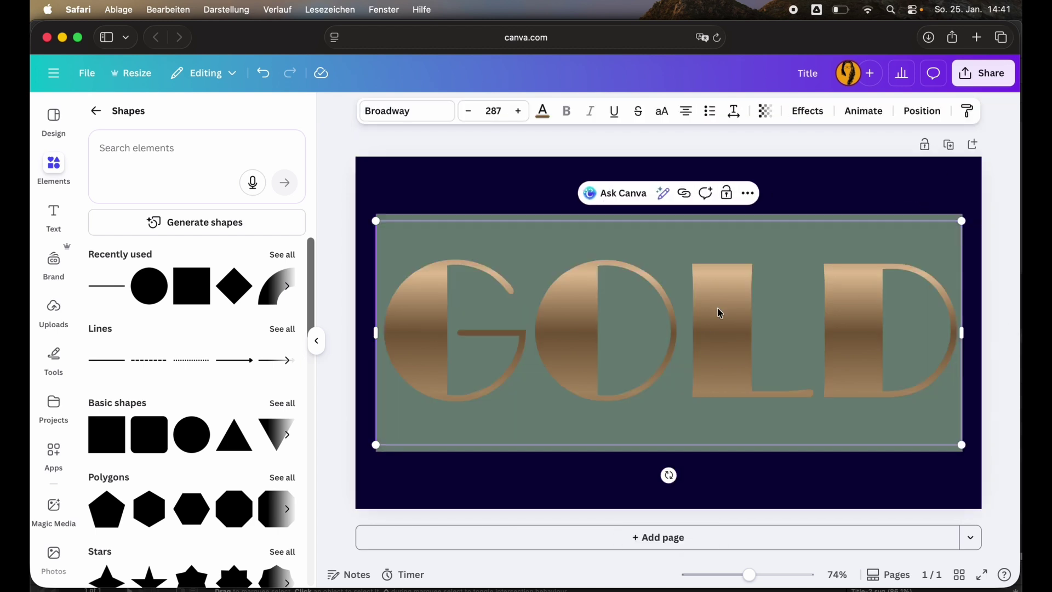
left_click(550, 114)
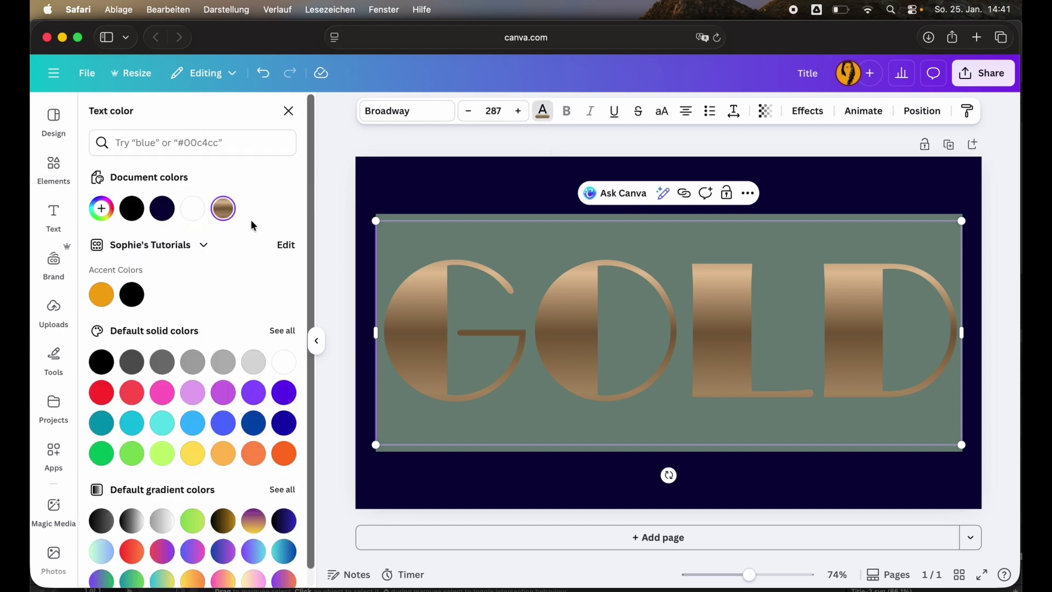
left_click(192, 208)
left_click(520, 143)
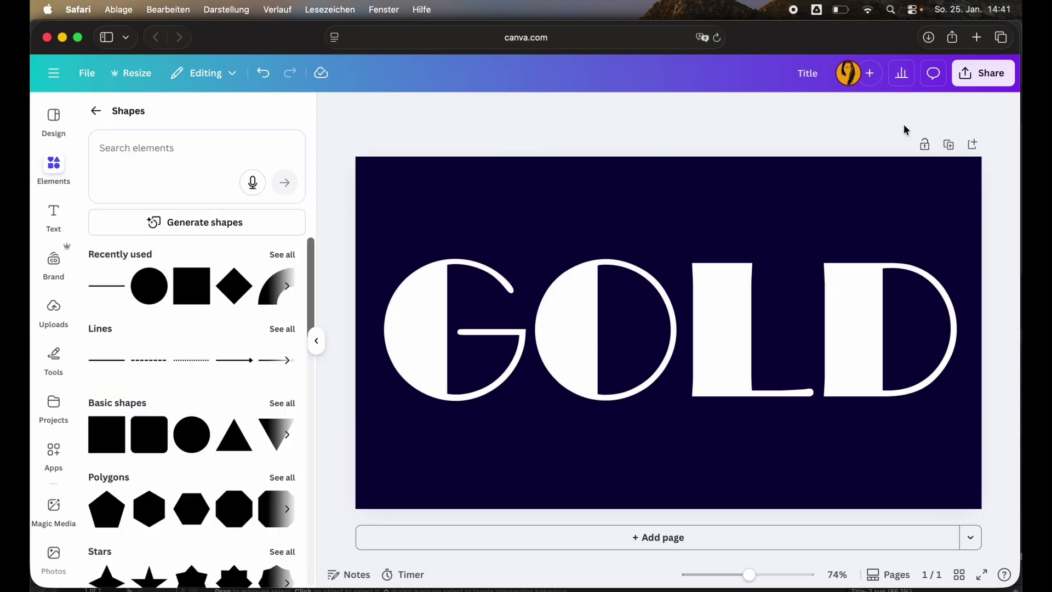
Step: Download the design as an SVG file
left_click(984, 83)
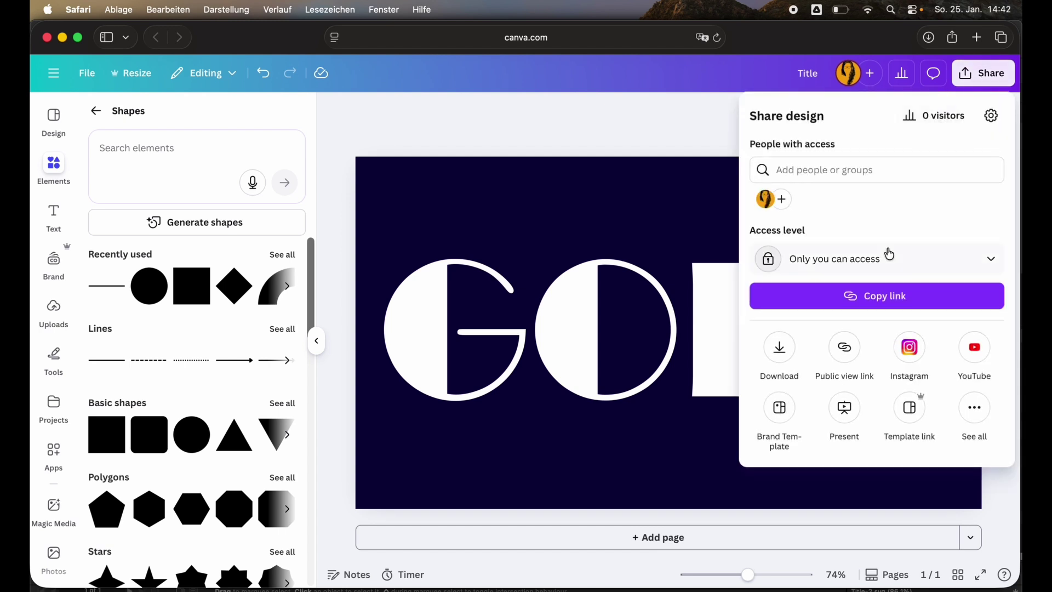
left_click(782, 343)
left_click(922, 161)
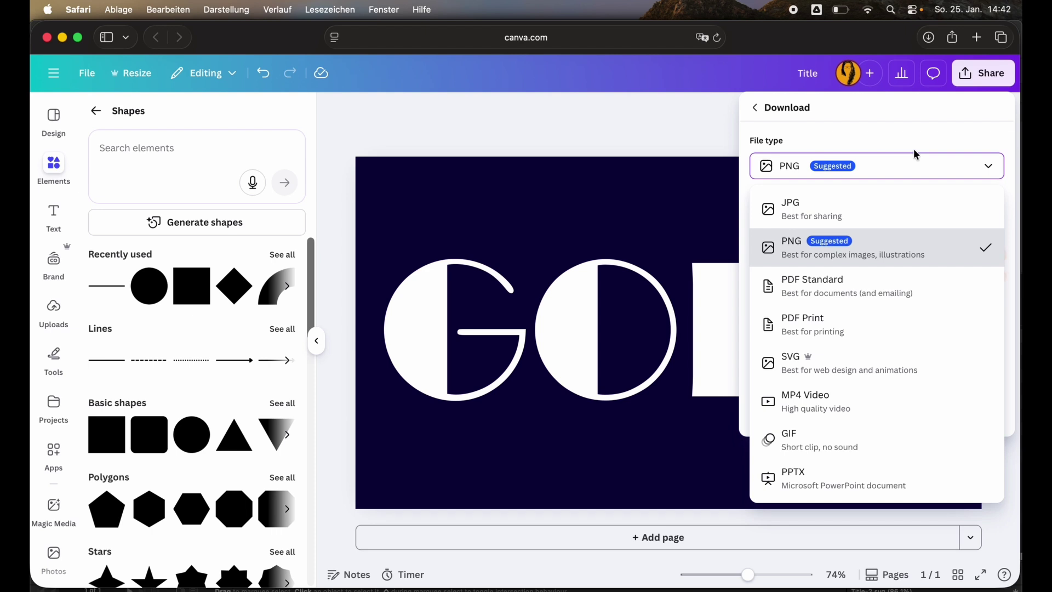
left_click(847, 359)
left_click(895, 270)
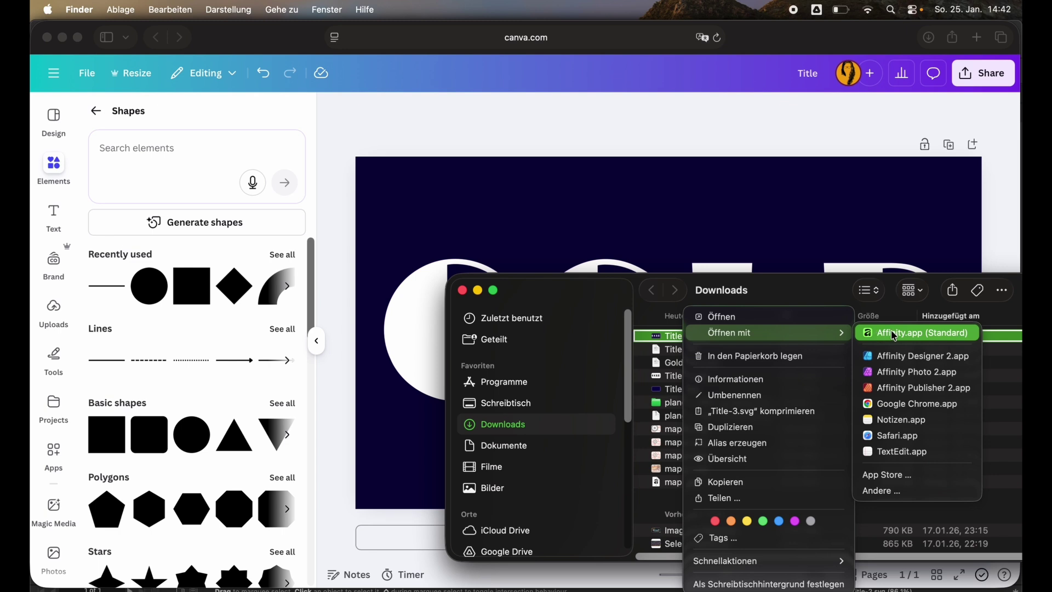
Step: Open the downloaded Title-3.svg in Affinity and delete its navy background layer
left_click(894, 333)
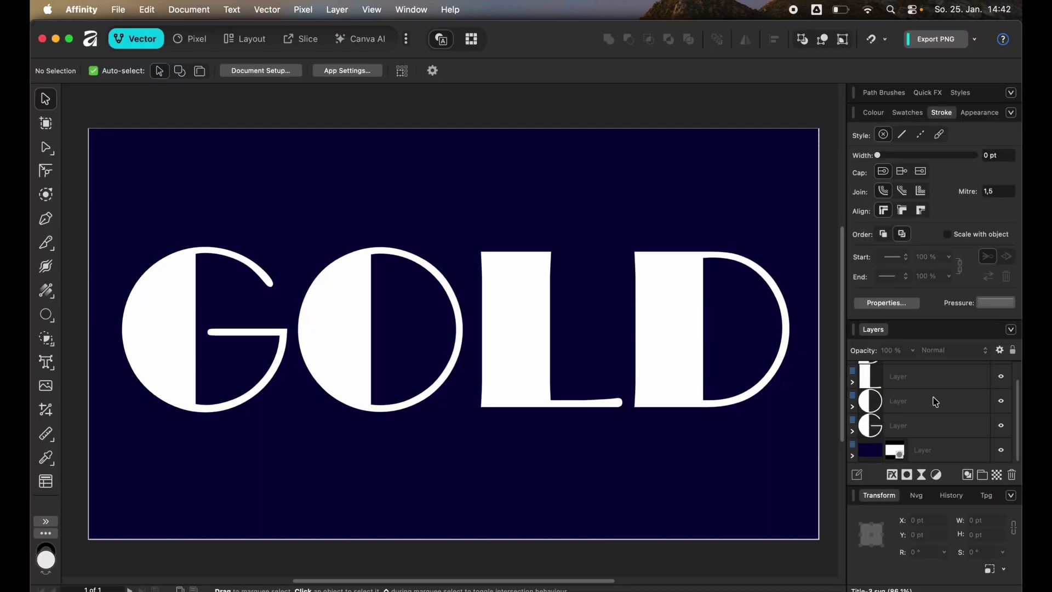
scroll(935, 401, "up", 2)
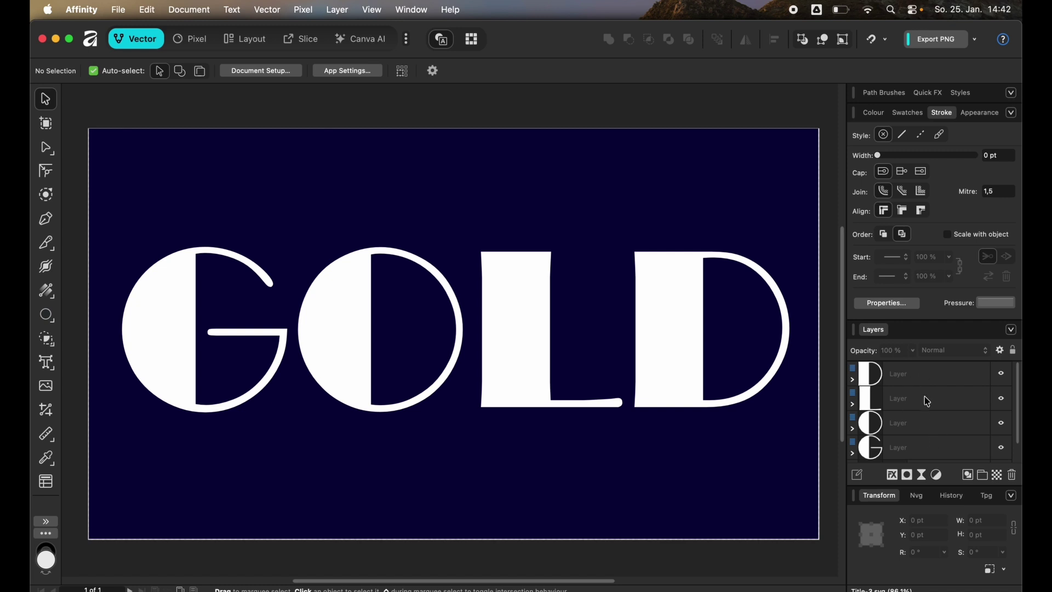
scroll(931, 411, "down", 2)
left_click(949, 454)
key("Delete")
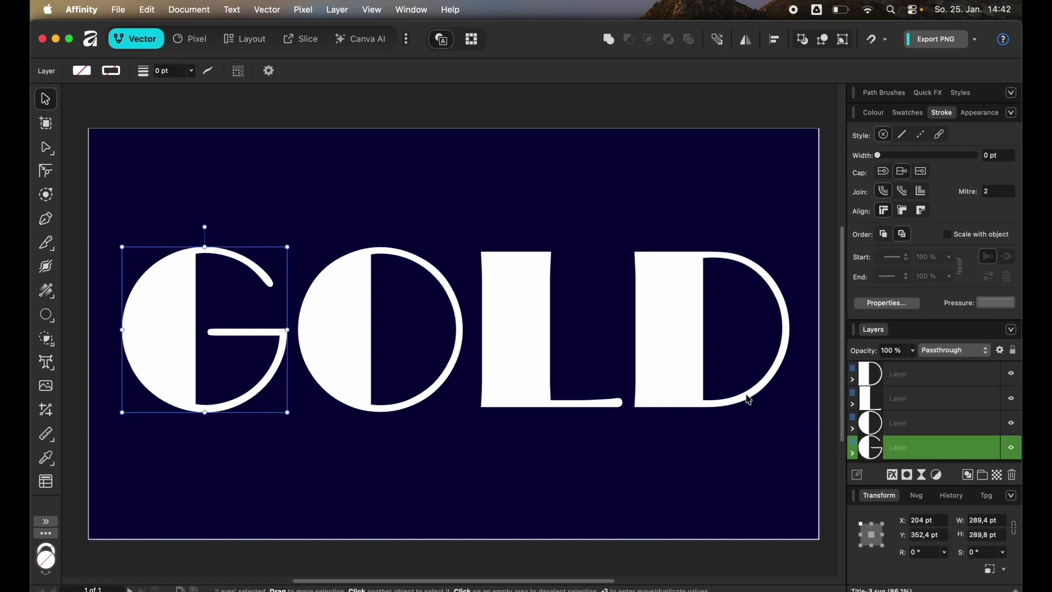
Step: Merge the four GOLD letters into one shape with the boolean Add operation and delete the leftover layers
left_click_drag(784, 432, 275, 278)
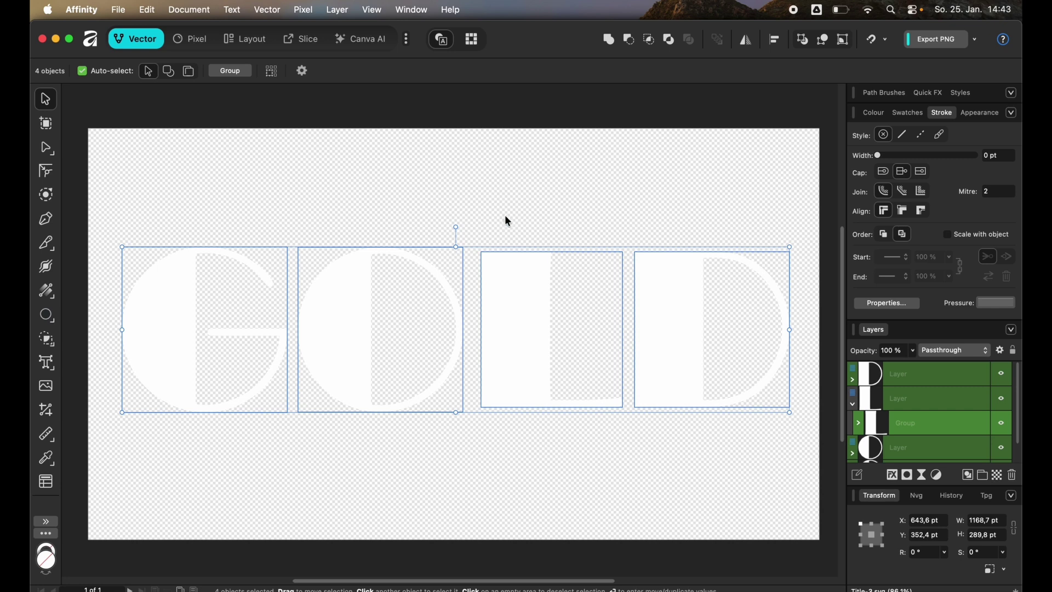
left_click(610, 41)
left_click(914, 404)
scroll(919, 401, "up", 1)
left_click(921, 379, "shift")
key("Delete")
left_click_drag(915, 400, 939, 363)
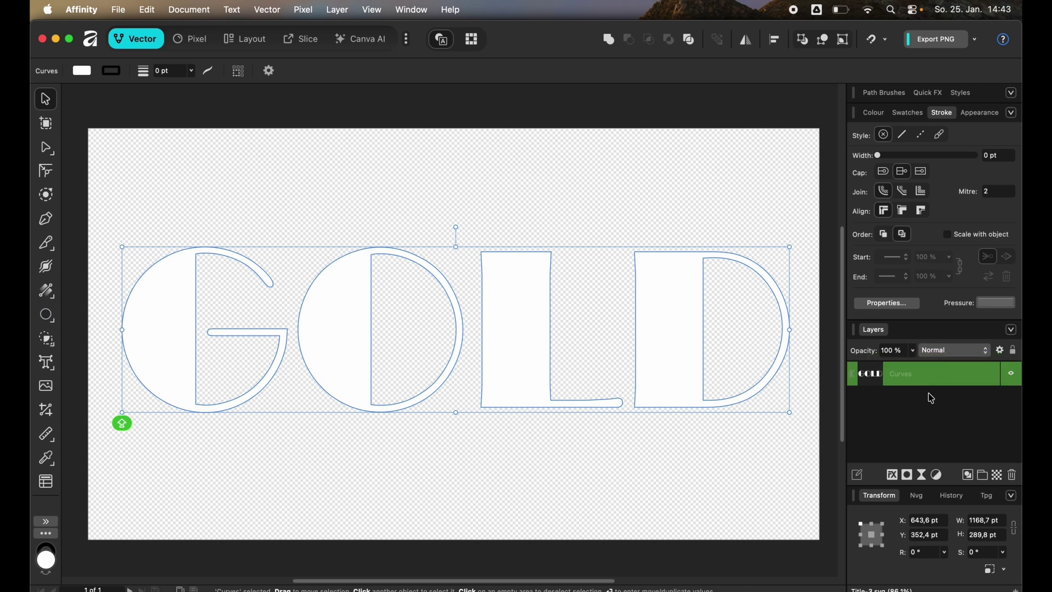
Step: Convert the merged GOLD curves to a picture frame and fill it with a coastal photo from the Vacation folder
right_click(332, 330)
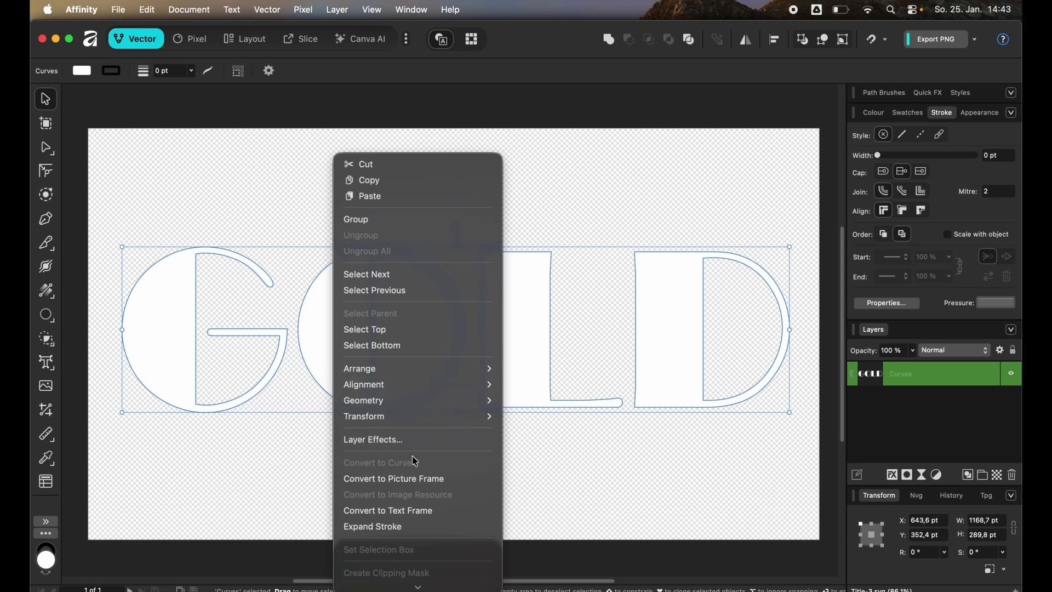
left_click(426, 478)
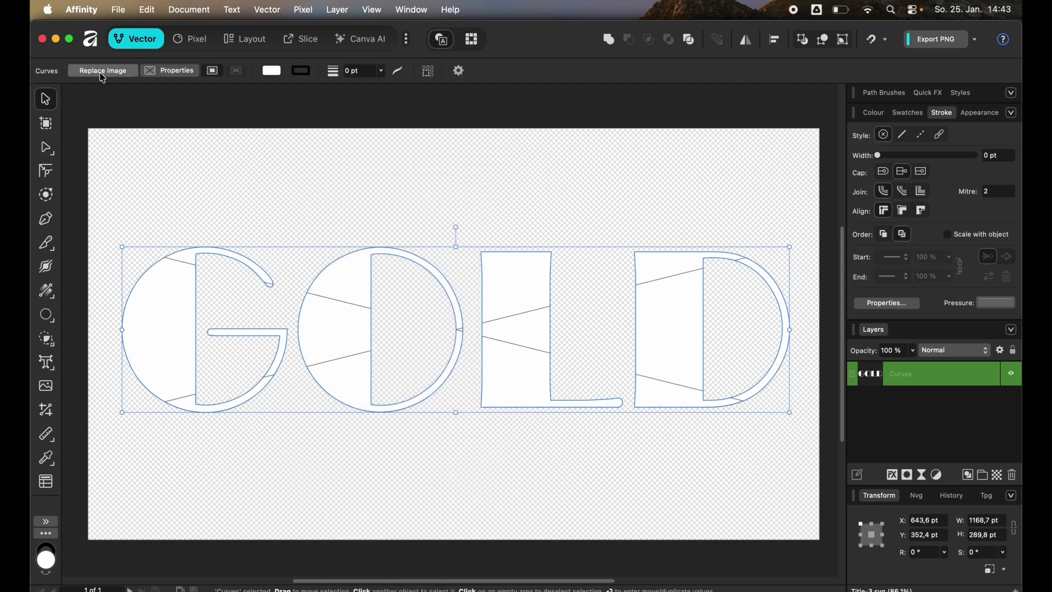
double_click(421, 371)
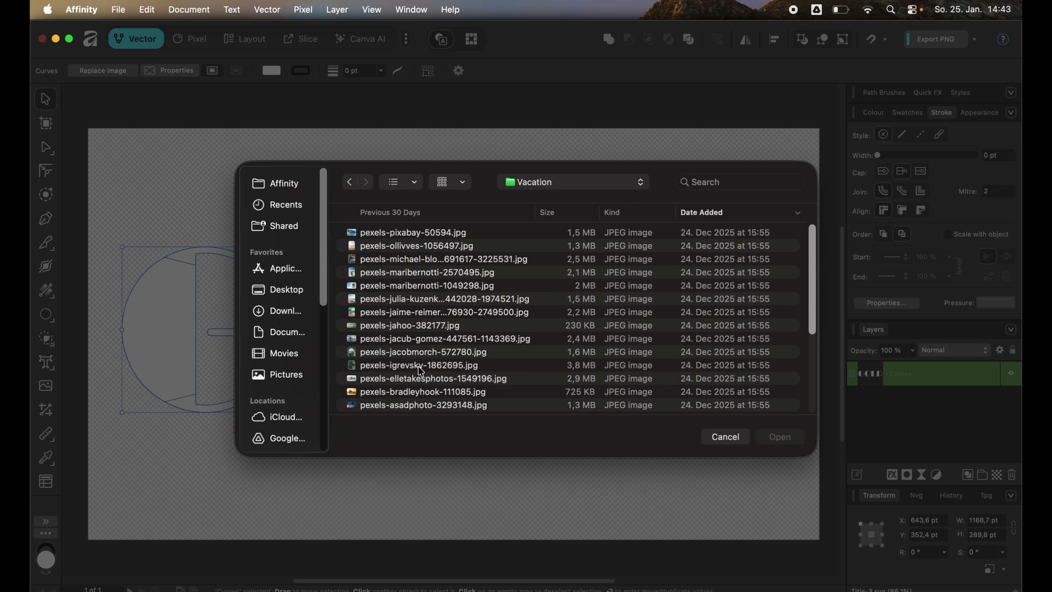
double_click(414, 240)
left_click(585, 460)
Step: Export the whole picture-frame document as a PDF (for print)
left_click(976, 40)
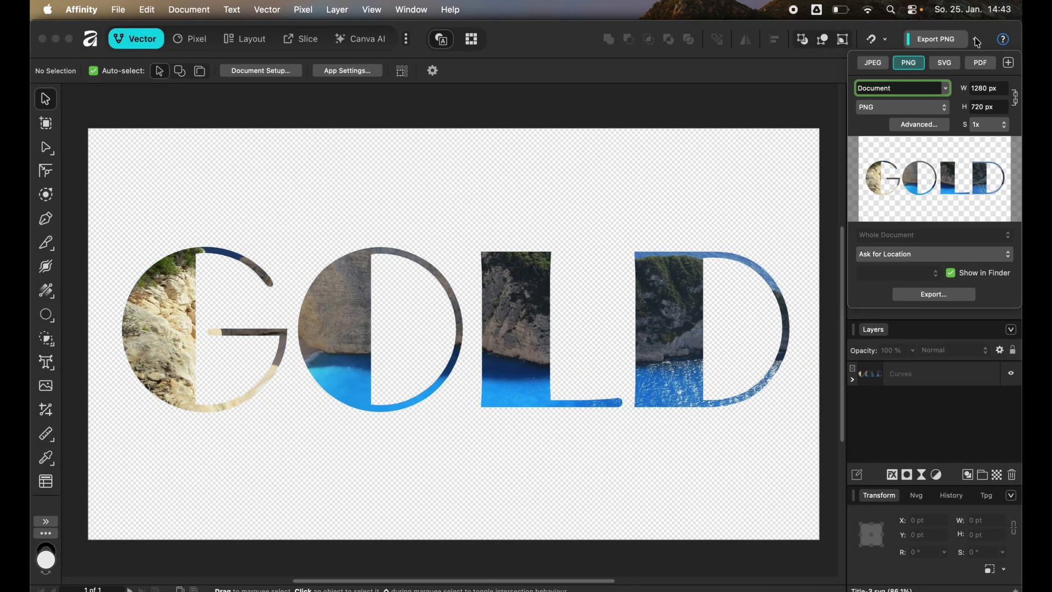
left_click(818, 78)
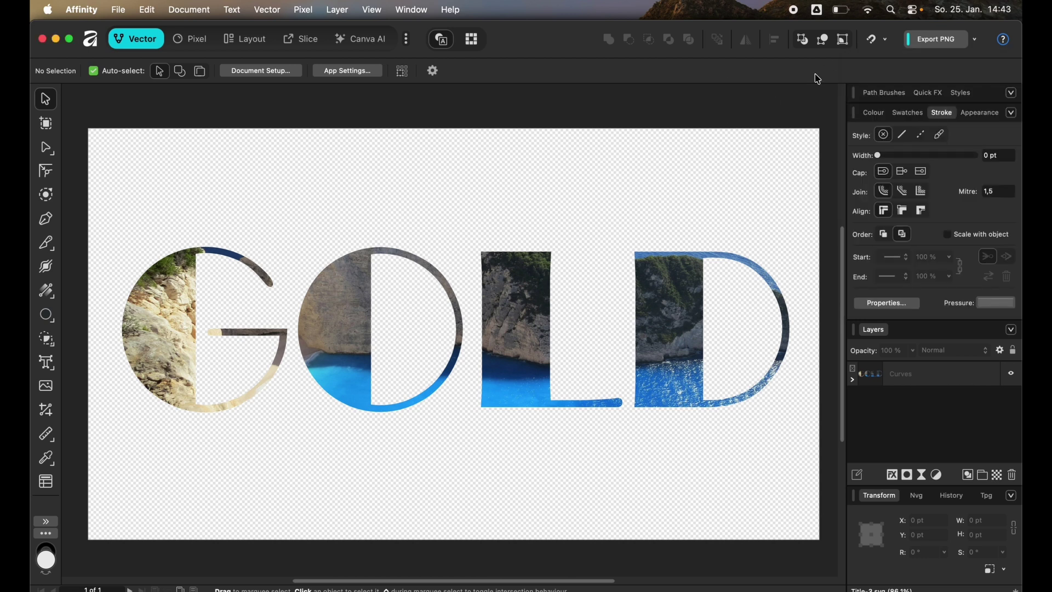
left_click(977, 43)
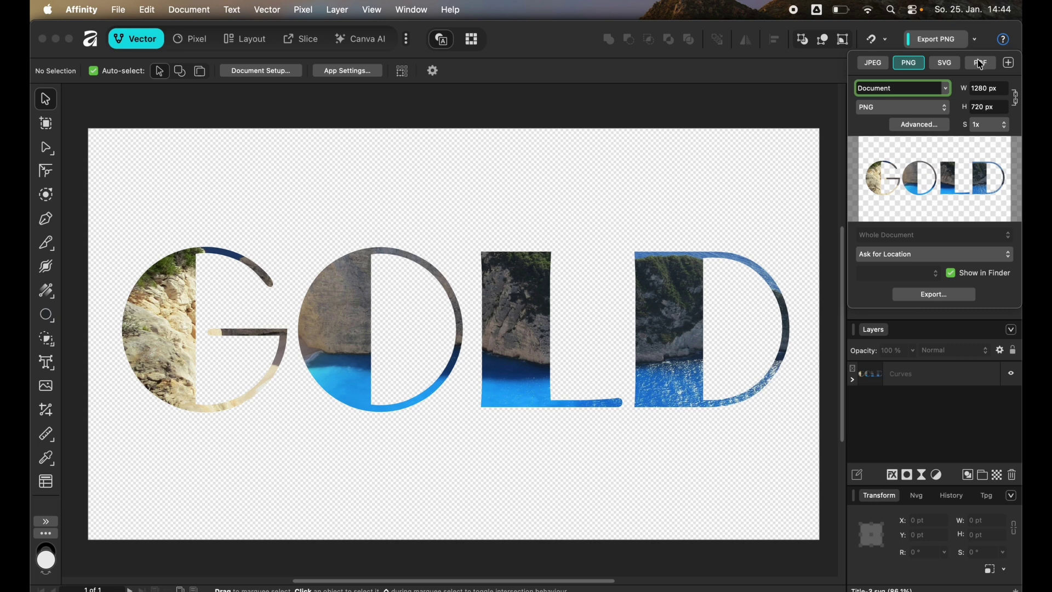
left_click(981, 63)
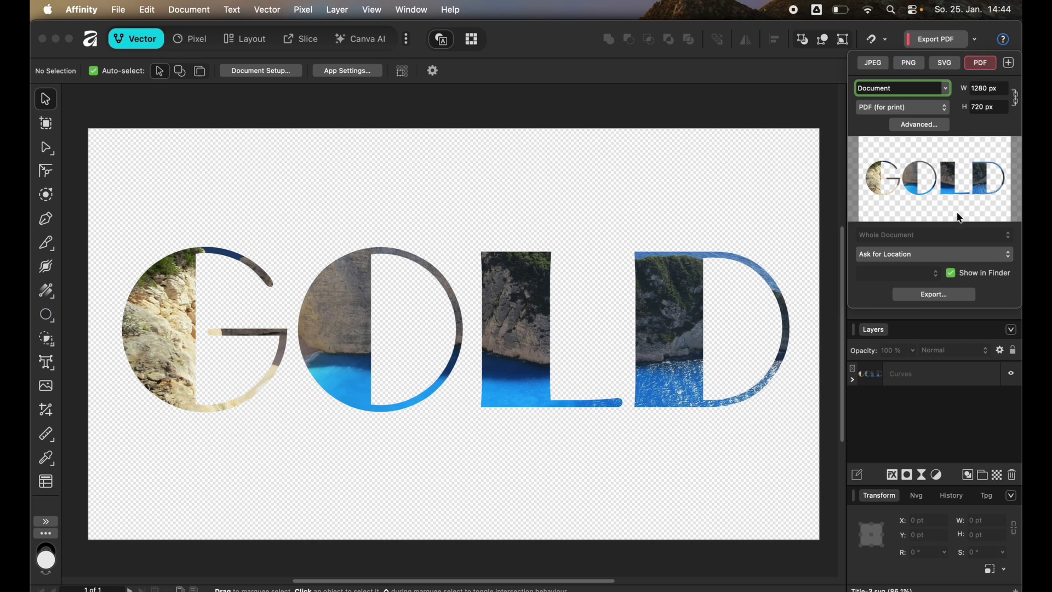
left_click(934, 295)
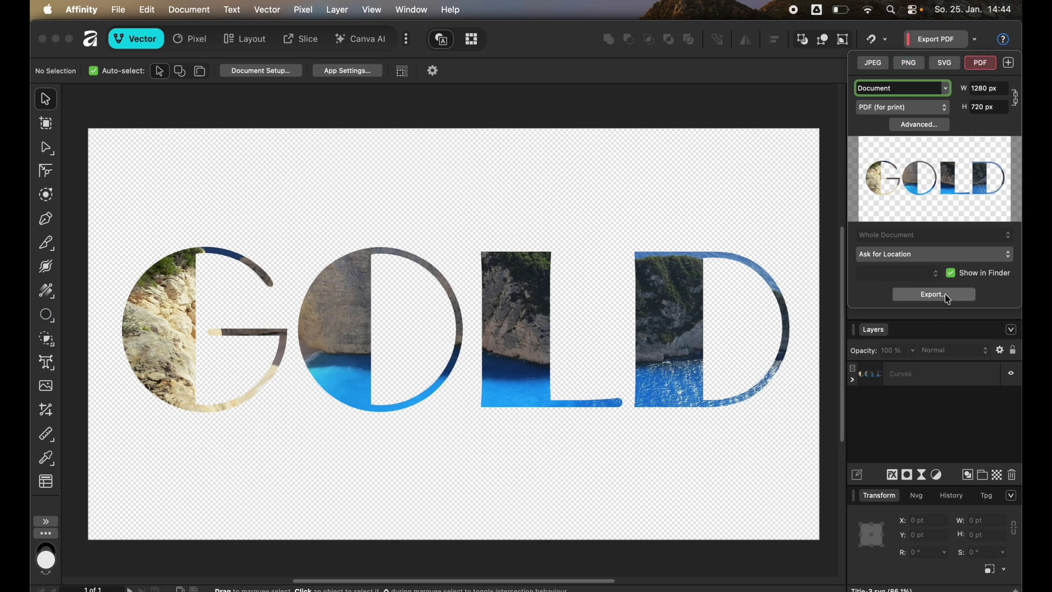
key("Return")
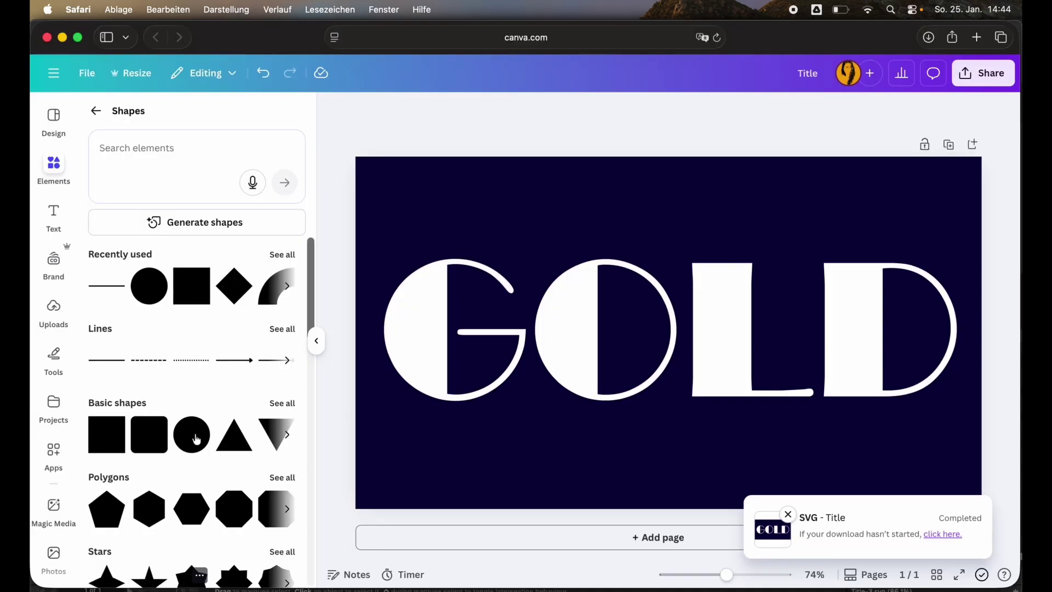
Step: Switch to Canva, add a second page to the Title design, and place the uploaded Gold Picture Frame PDF on it
left_click(71, 590)
left_click_drag(712, 336, 526, 197)
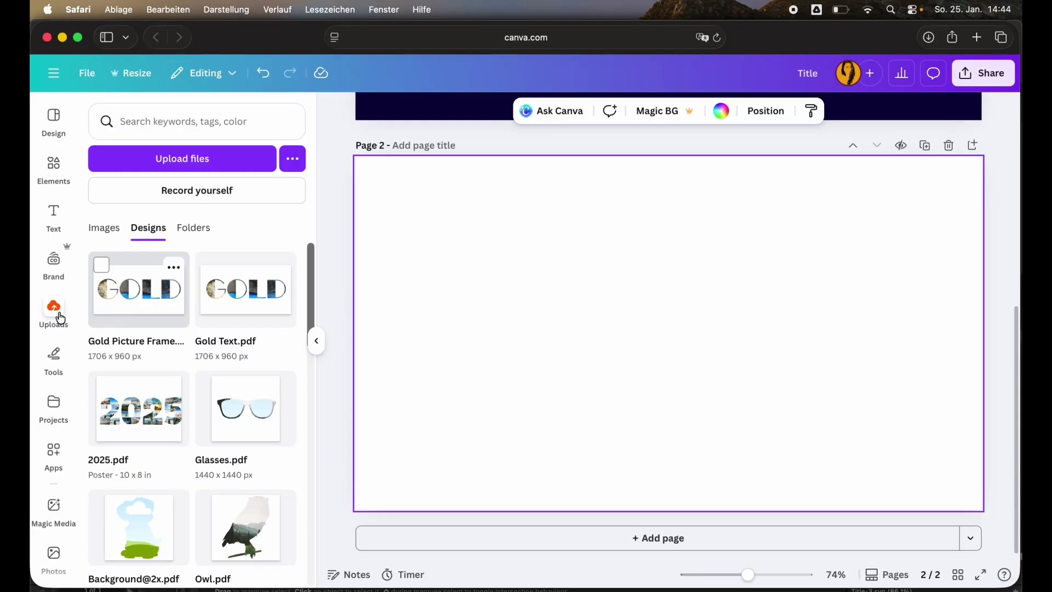
left_click(133, 299)
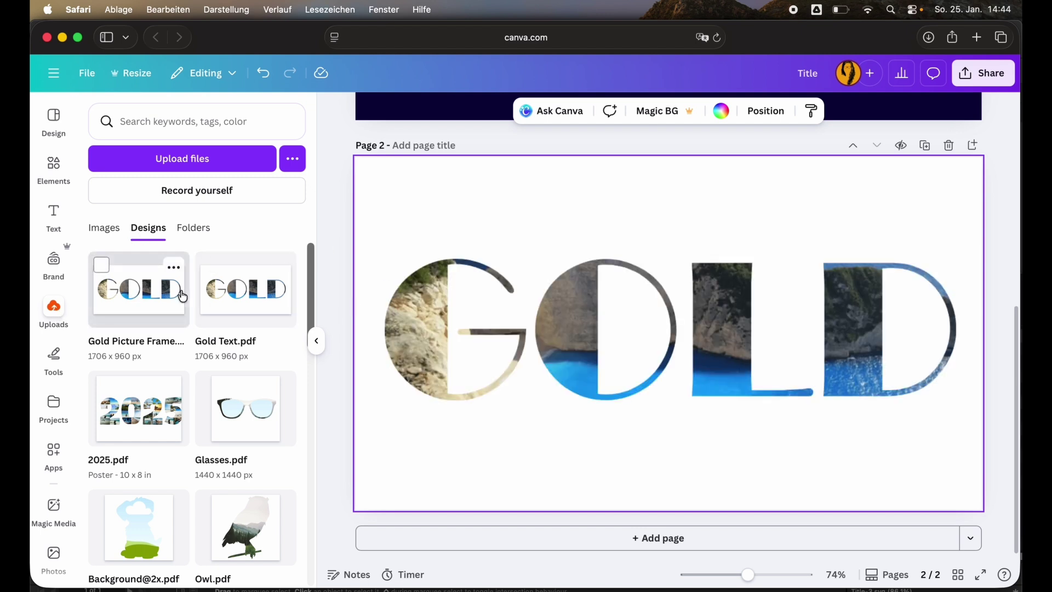
Step: Delete only the coastal image from the GOLD element on page 2, keeping its frame
left_click(426, 322)
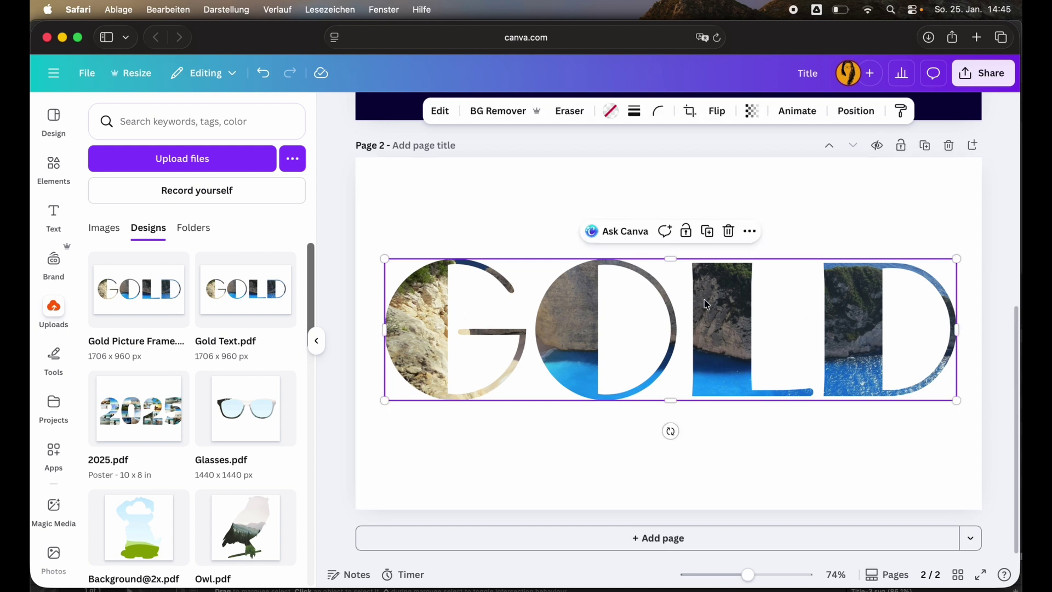
key("super+z")
left_click(729, 233)
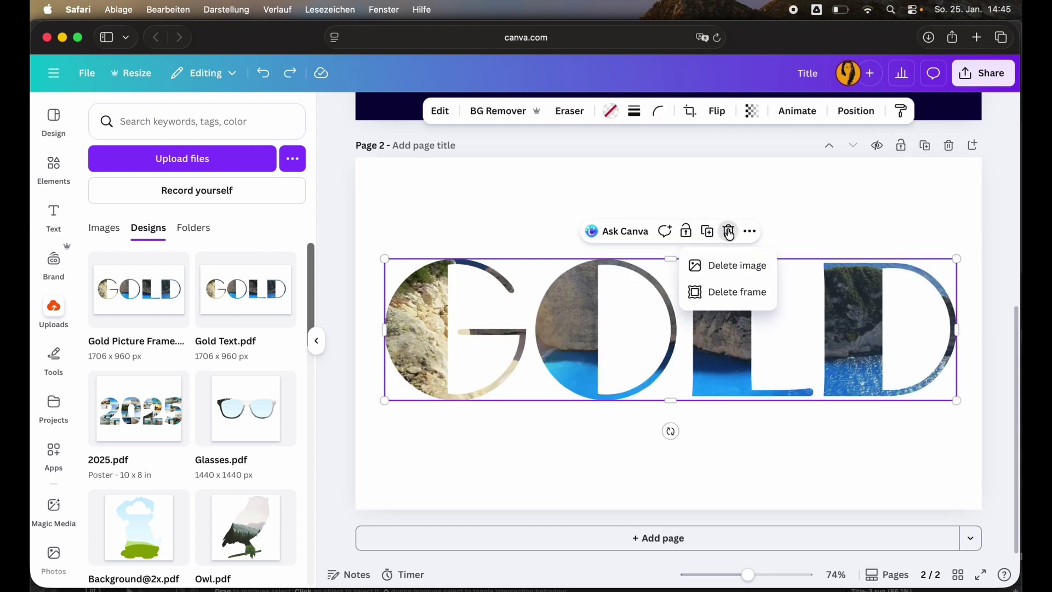
left_click(743, 270)
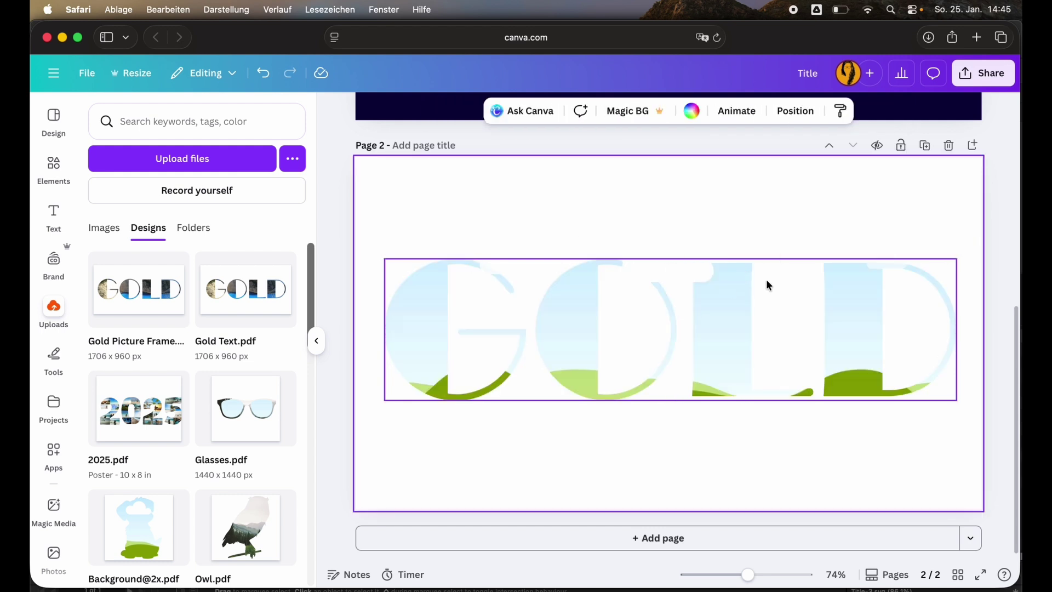
Step: Search Canva's Photos category for "gold"
left_click(54, 163)
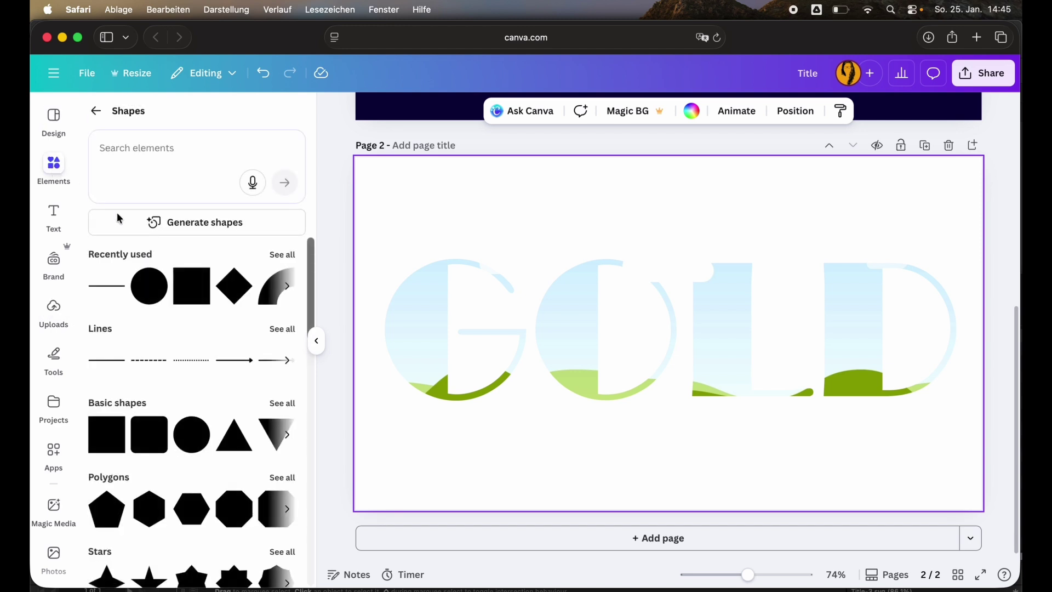
left_click(95, 111)
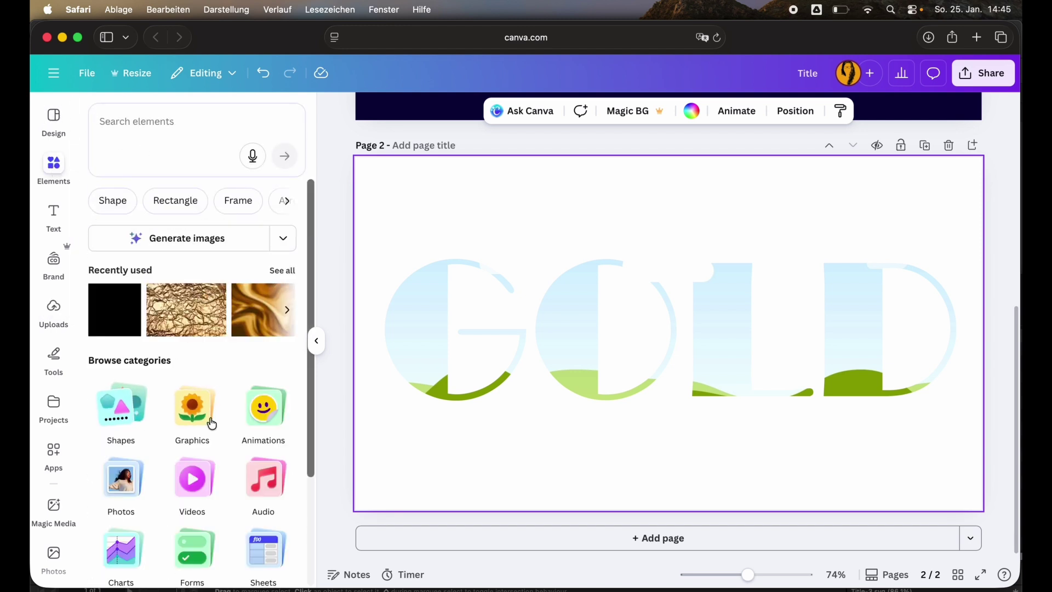
left_click(130, 497)
left_click(210, 150)
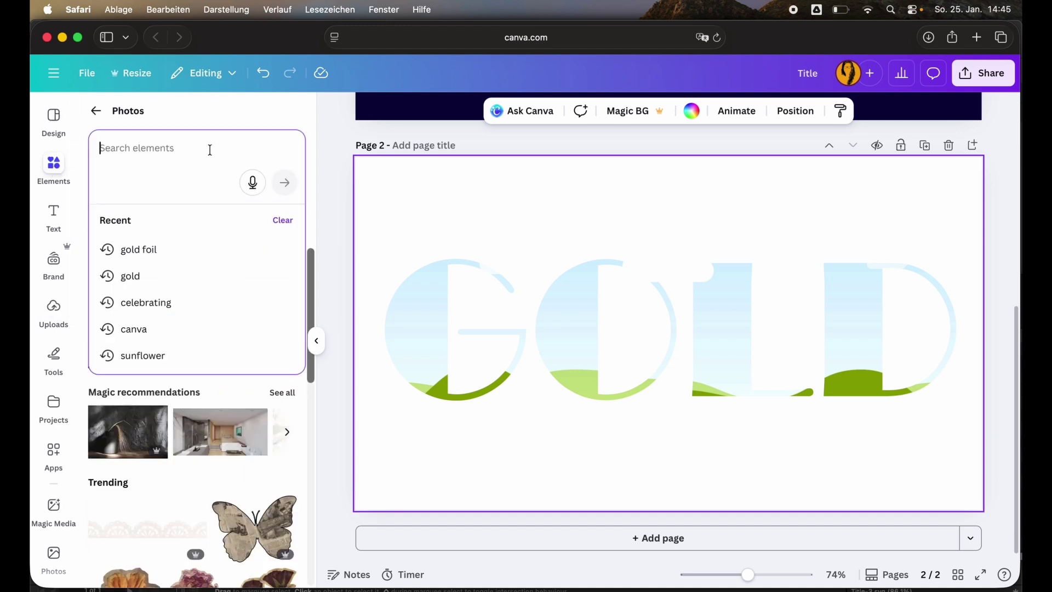
type("gold")
key("Return")
Step: Try the bright golden wave photo and the recommended dark gold wave photo in the GOLD frame
scroll(255, 424, "down", 5)
scroll(254, 424, "down", 1)
left_click_drag(197, 423, 610, 353)
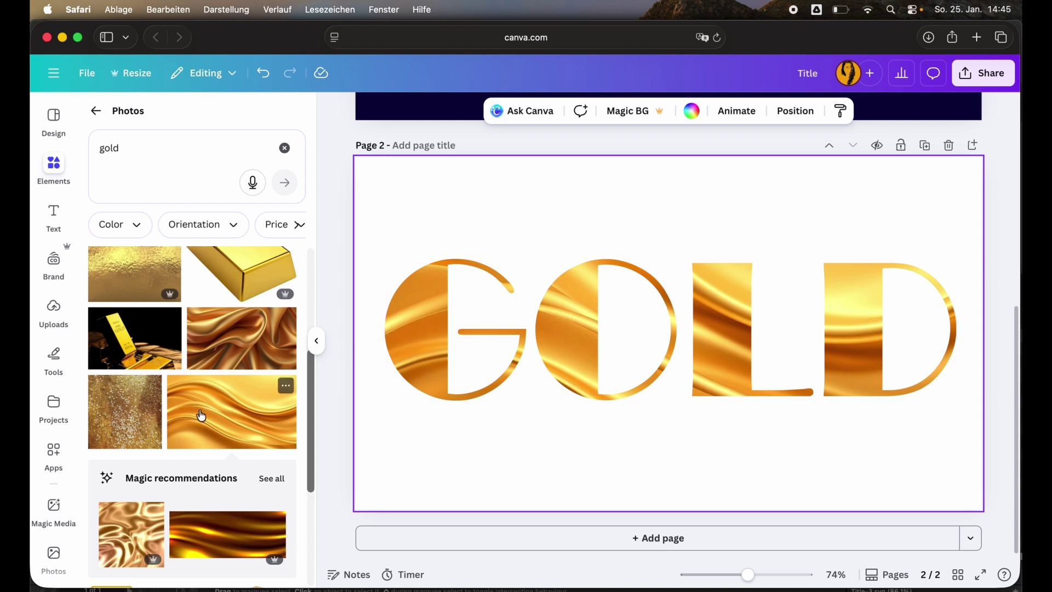
scroll(199, 411, "down", 1)
left_click(409, 350)
left_click_drag(410, 350, 708, 280)
left_click(366, 364)
Step: Try the gold glitter photo and the silky gold wave photo as fills for the GOLD frame
scroll(222, 391, "down", 5)
scroll(190, 380, "down", 5)
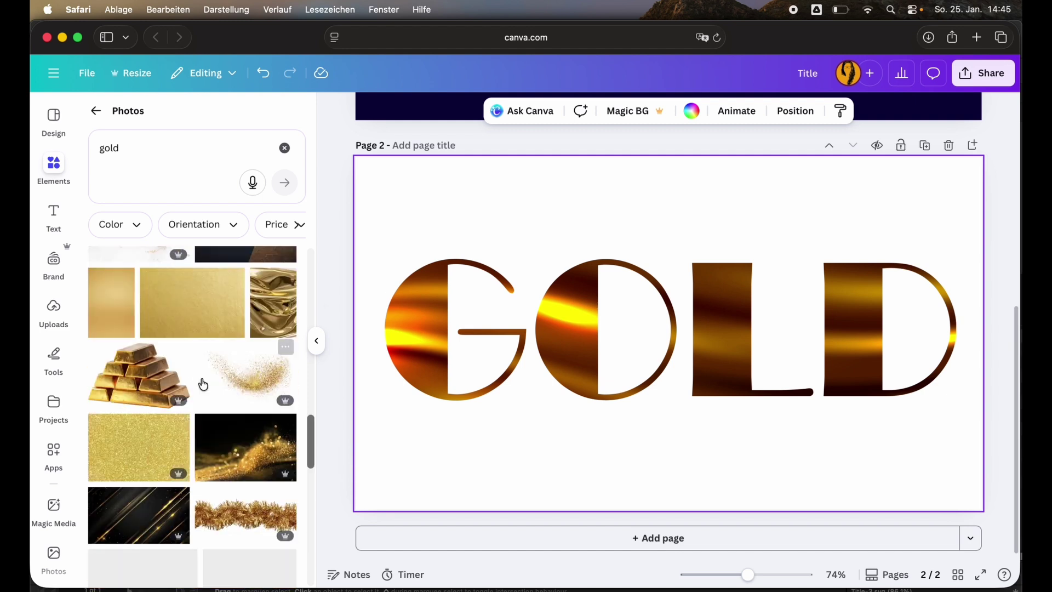
left_click_drag(137, 436, 472, 387)
scroll(189, 380, "down", 5)
left_click_drag(241, 436, 584, 334)
Step: Try the turquoise and gold marble photo from the gold results as the GOLD frame's fill
scroll(191, 433, "down", 10)
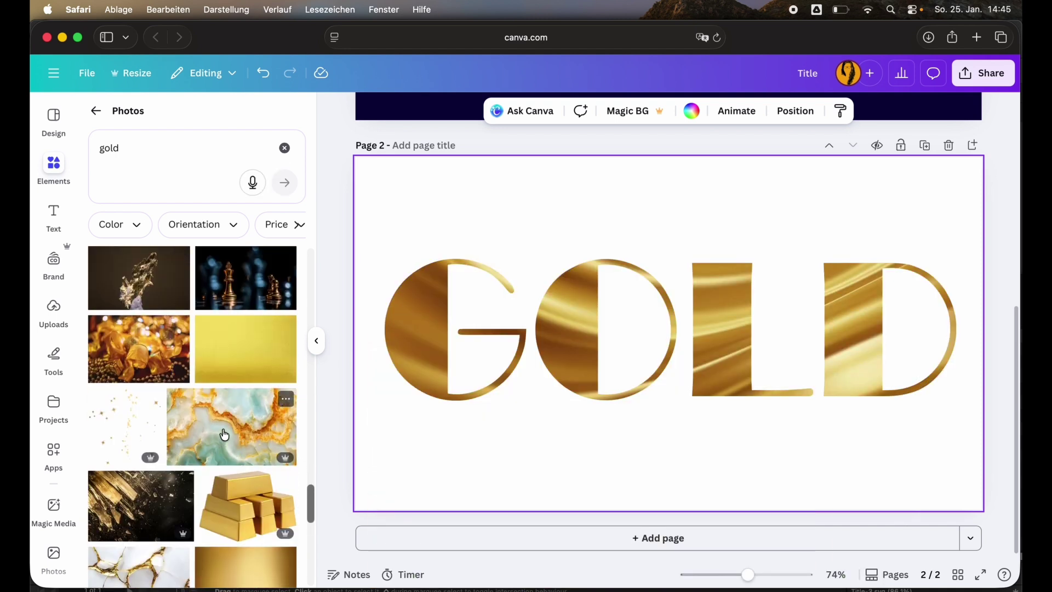
scroll(218, 441, "down", 2)
left_click_drag(206, 394, 428, 367)
scroll(493, 230, "up", 1)
Step: Copy the navy background rectangle from page 1 onto page 2 and place it behind the GOLD frame
left_click(425, 113)
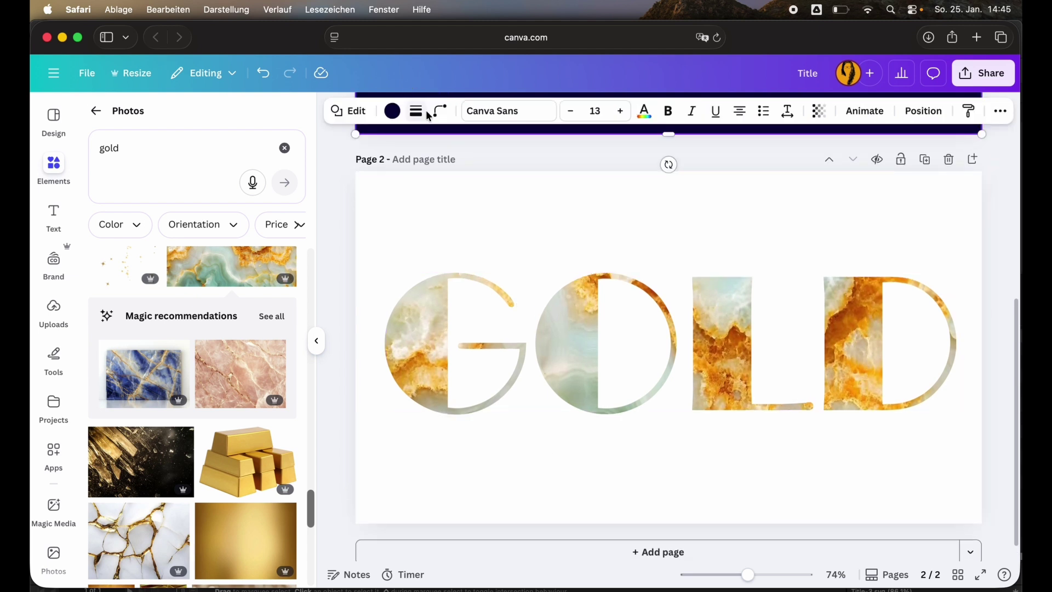
left_click(427, 212)
key("super+v")
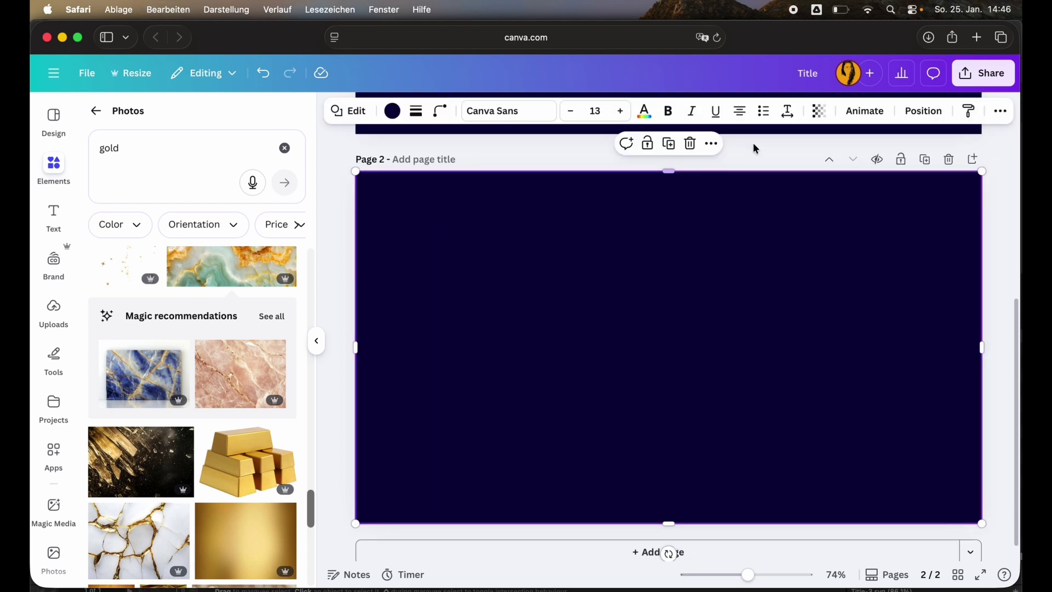
left_click(927, 112)
left_click(270, 212)
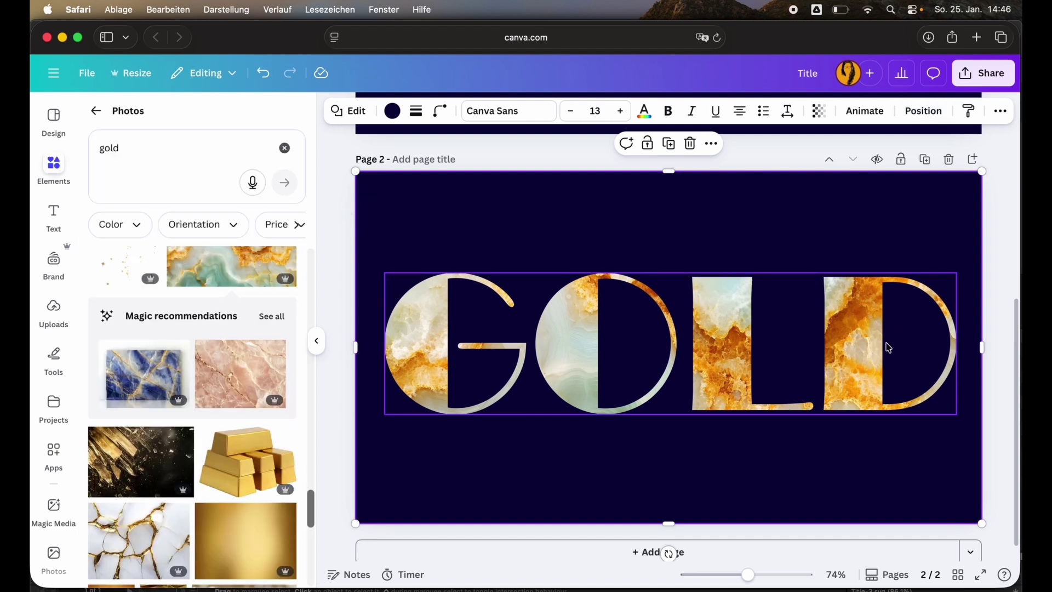
Step: Replace the marble fill of the GOLD frame with the silky gold wave photo
left_click(888, 346)
scroll(202, 359, "down", 3)
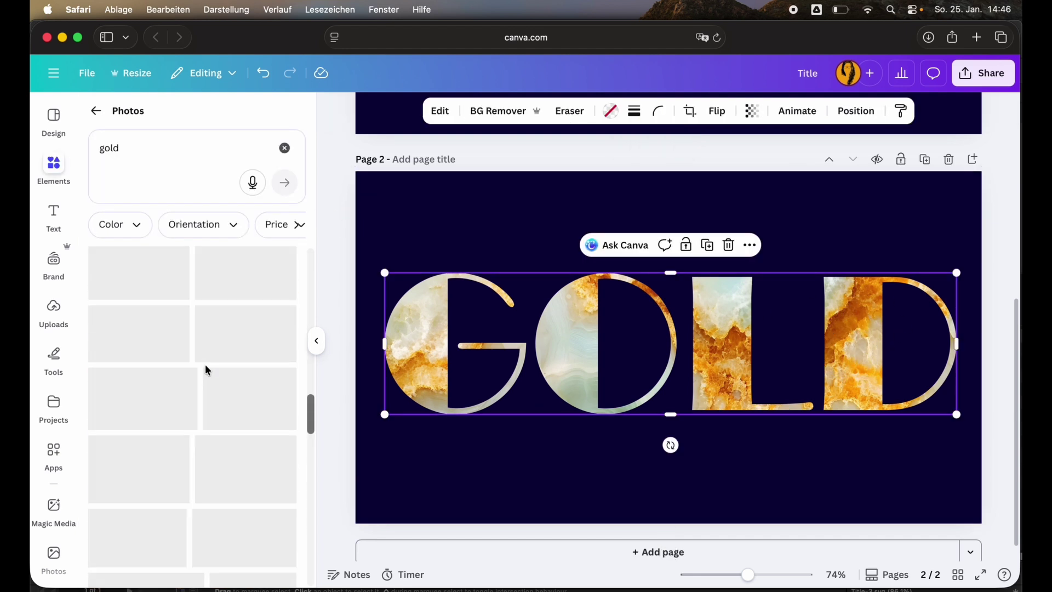
left_click_drag(244, 536, 531, 277)
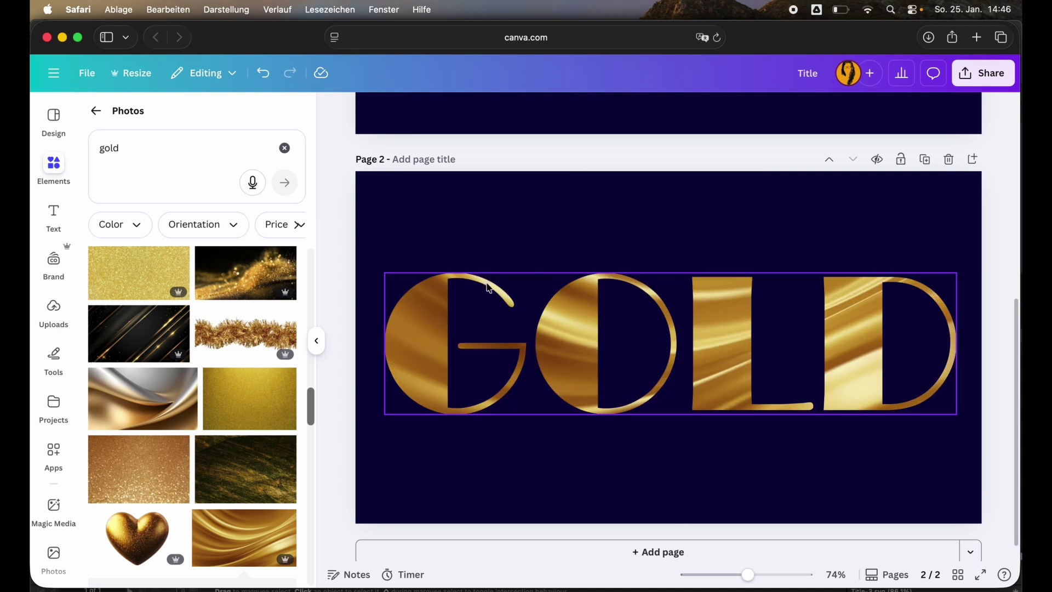
Step: Increase the contrast and slightly lower the brightness of the gold photo in the GOLD frame
left_click(515, 332)
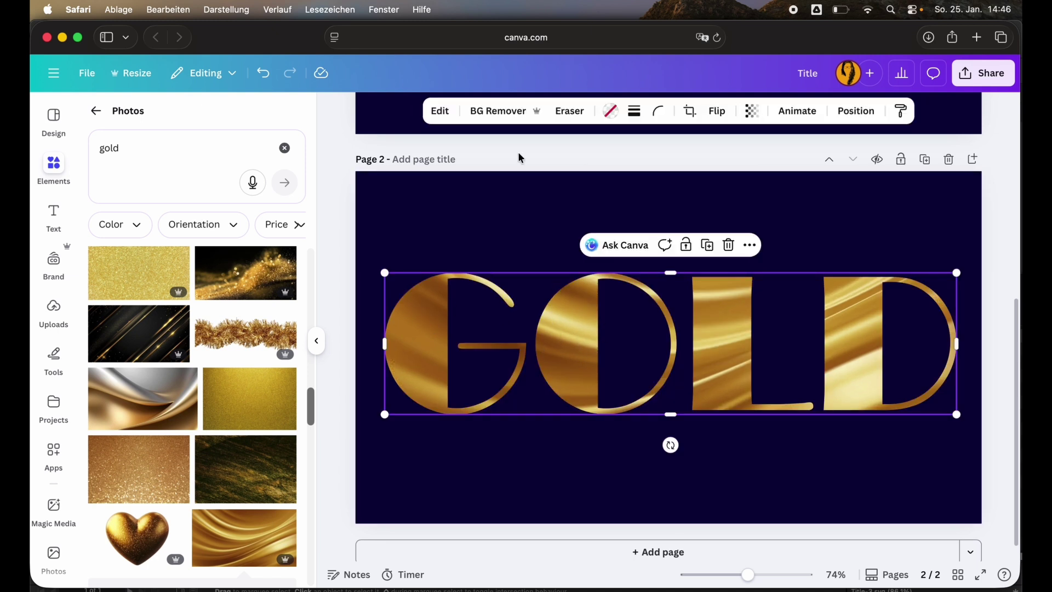
left_click(443, 114)
left_click(153, 213)
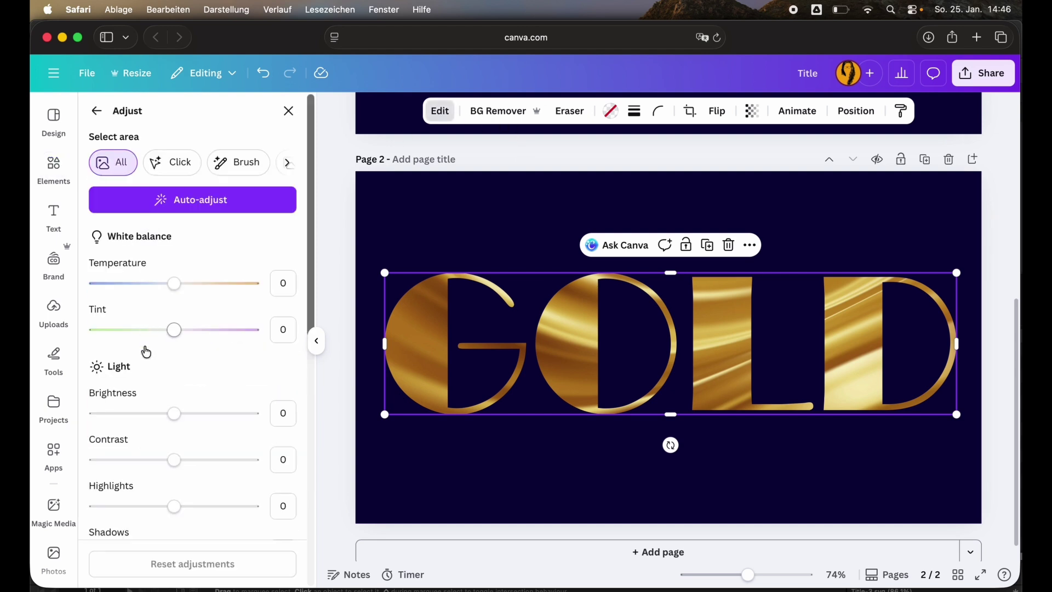
left_click_drag(173, 459, 195, 463)
left_click_drag(173, 413, 164, 419)
left_click_drag(166, 419, 160, 420)
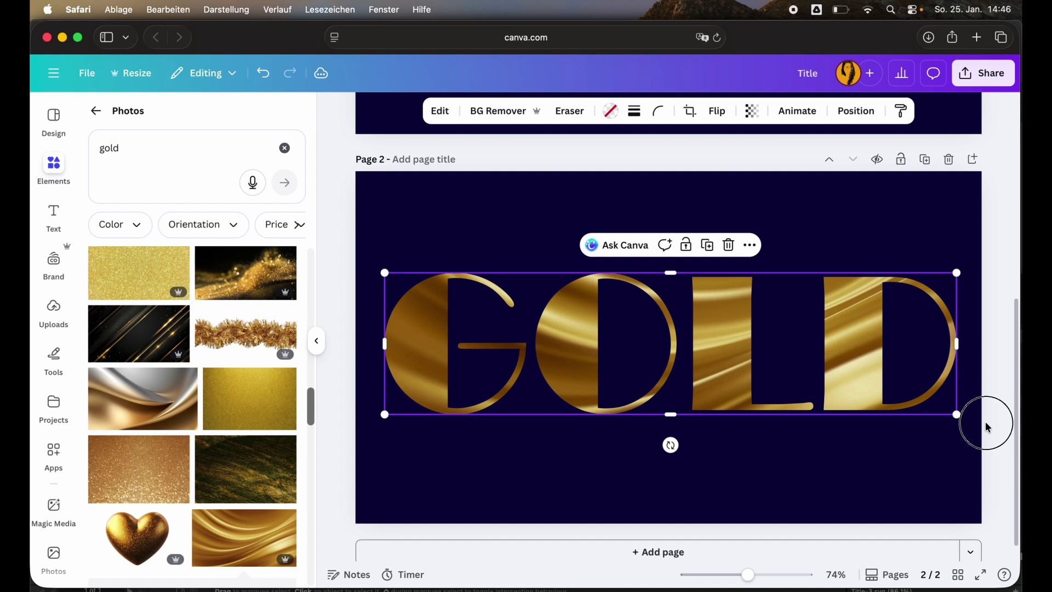
left_click(984, 422)
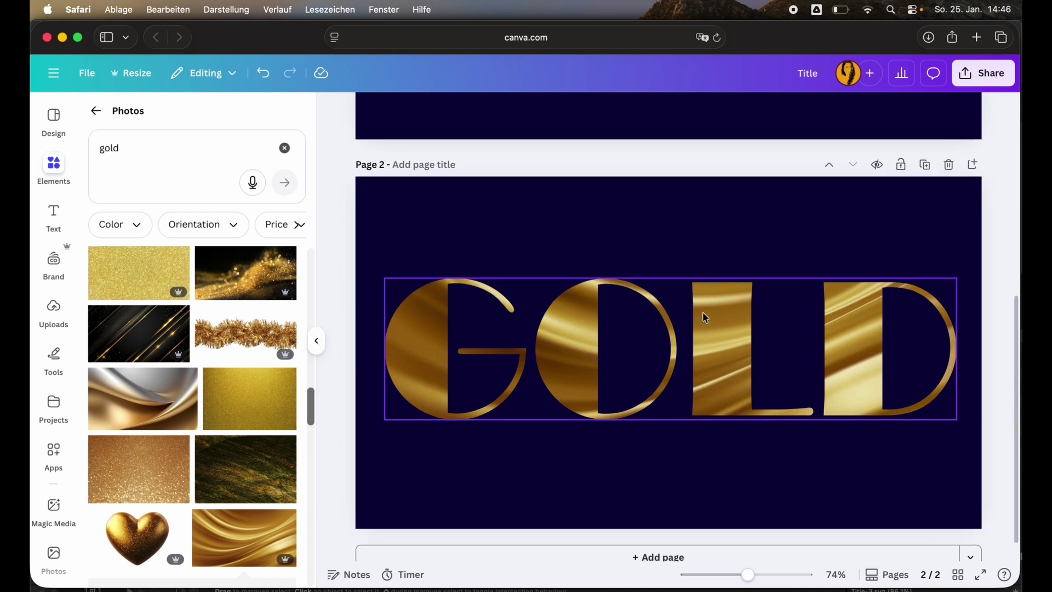
Step: Compare the gradient GOLD title on page 1 with the photo-filled GOLD title on page 2
scroll(706, 317, "up", 5)
scroll(705, 318, "down", 5)
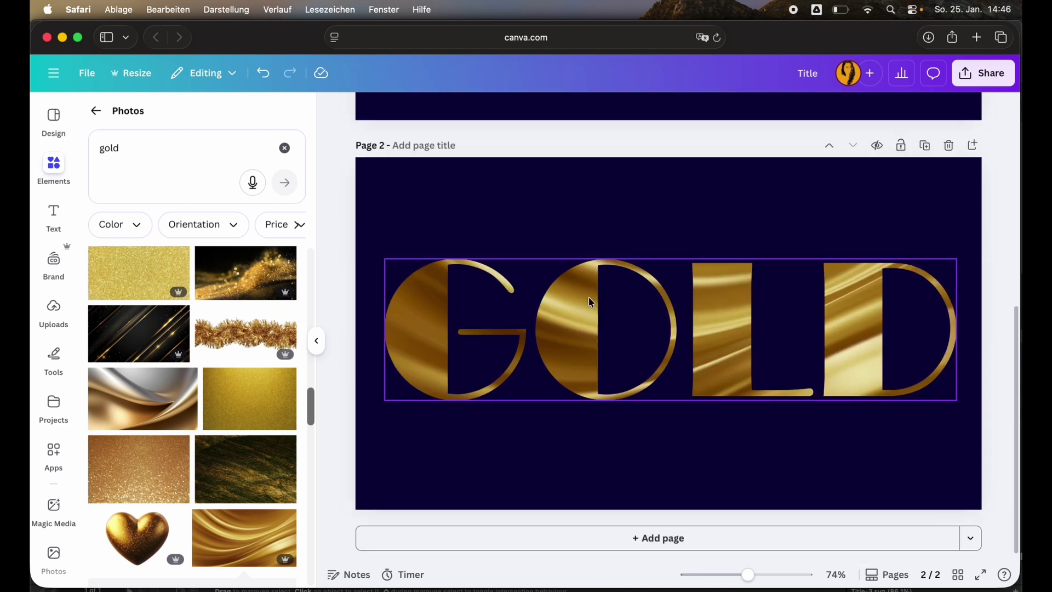
scroll(622, 331, "up", 5)
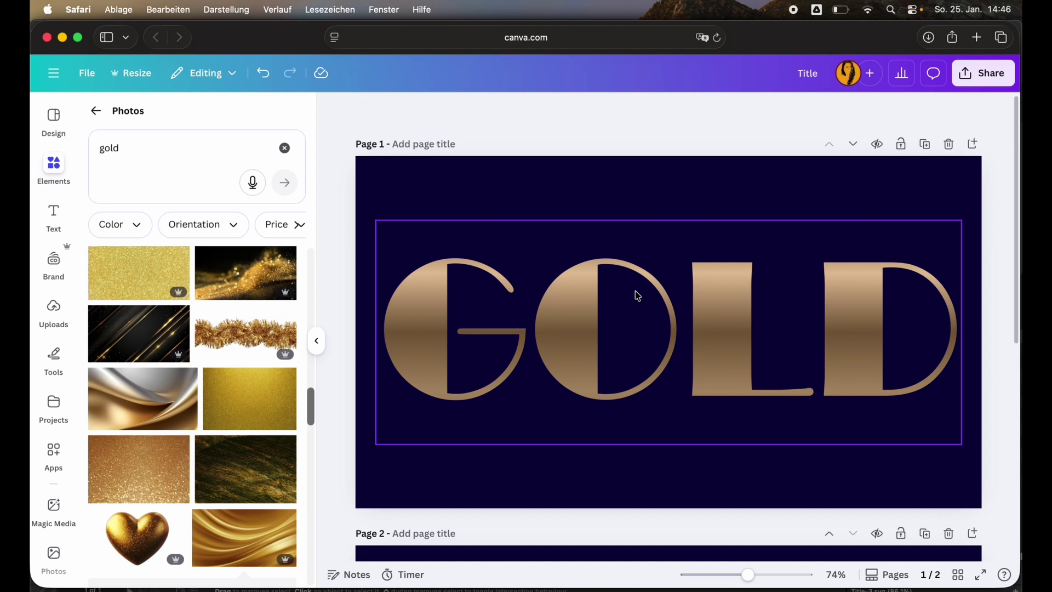
scroll(602, 291, "down", 4)
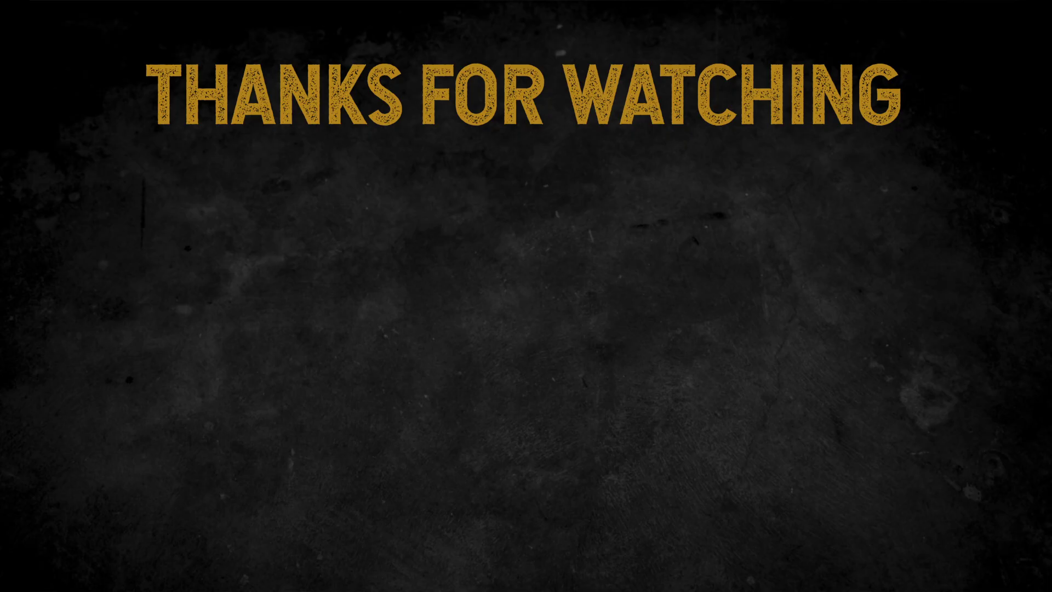